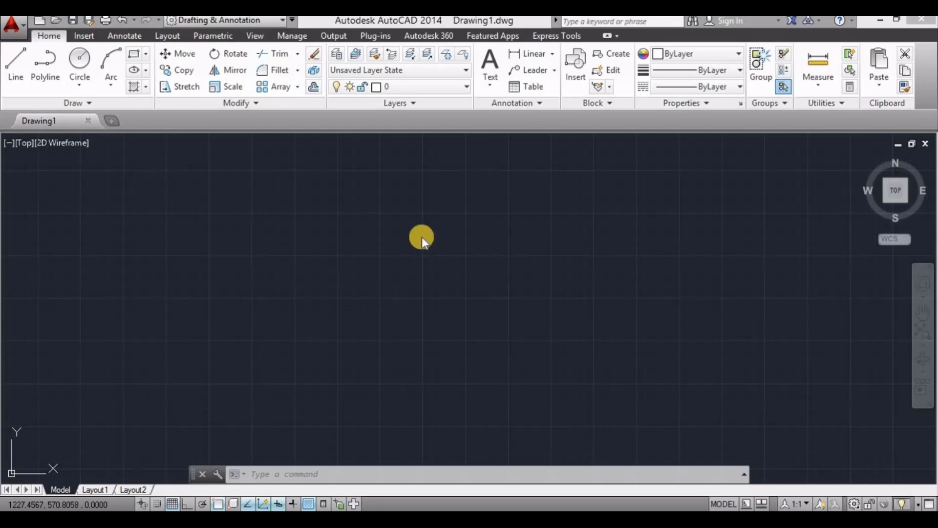
Change the 2D model space uniform background color to White in the display options and apply it.
click(399, 272)
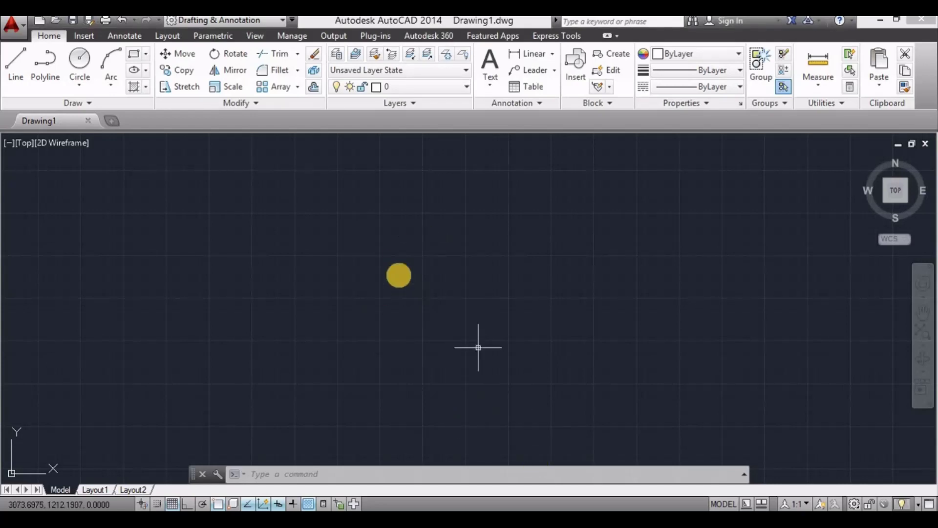
text(op)
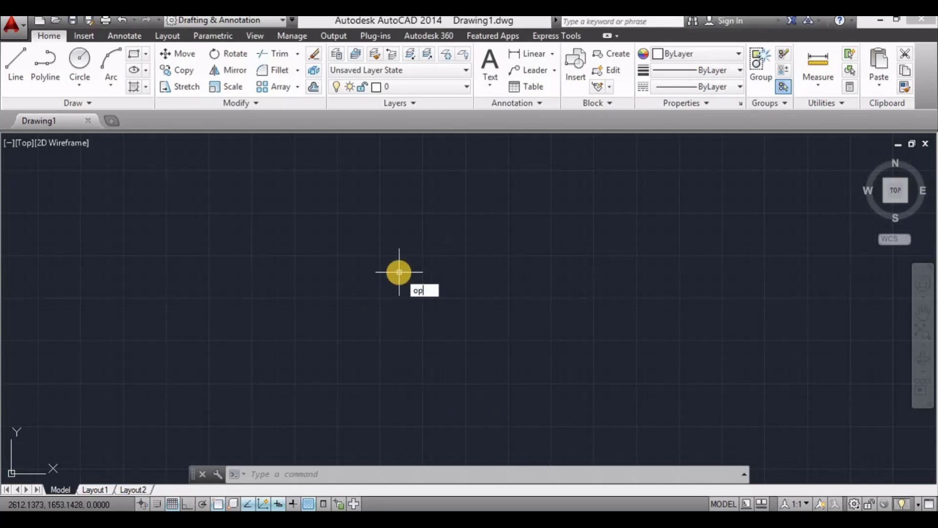
text(tions)
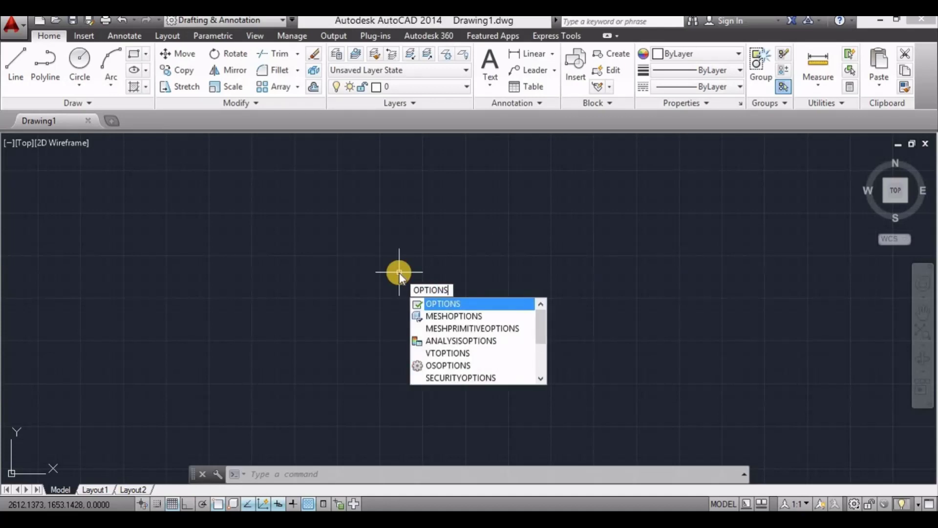
key(Return)
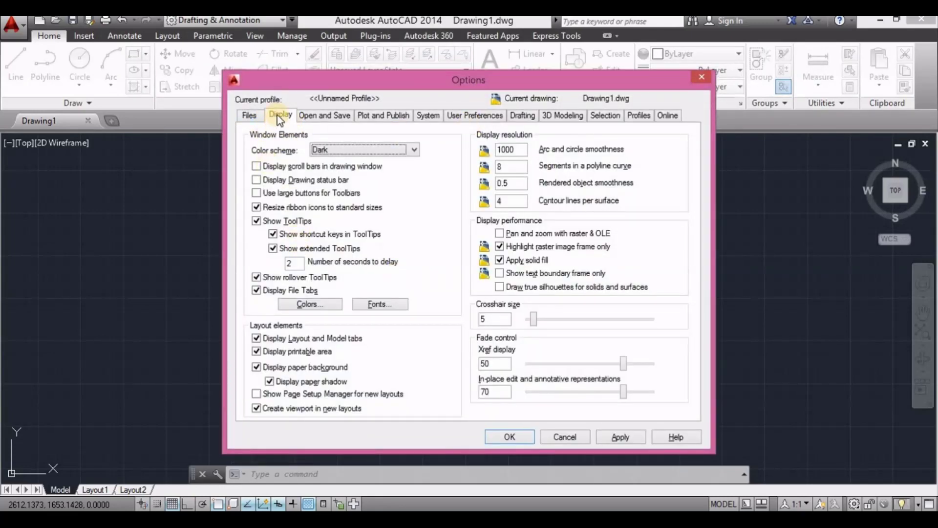
click(278, 116)
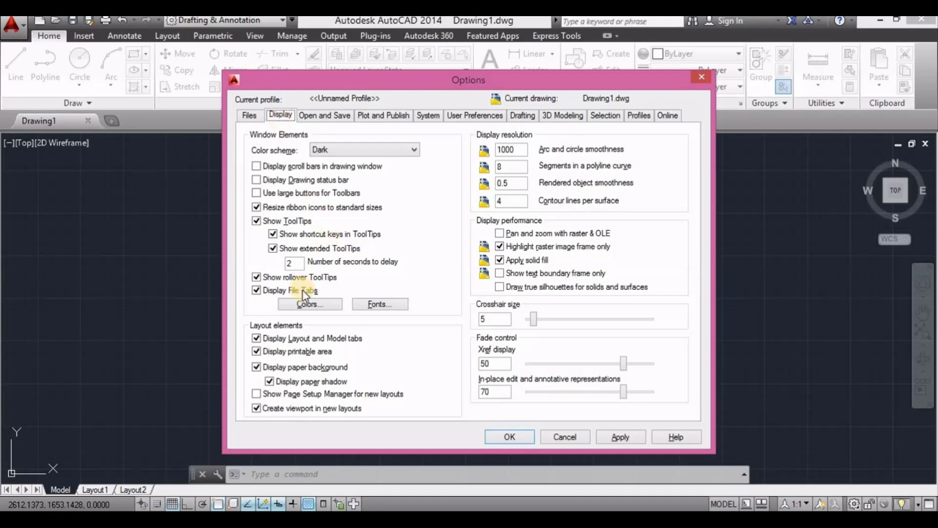
click(305, 307)
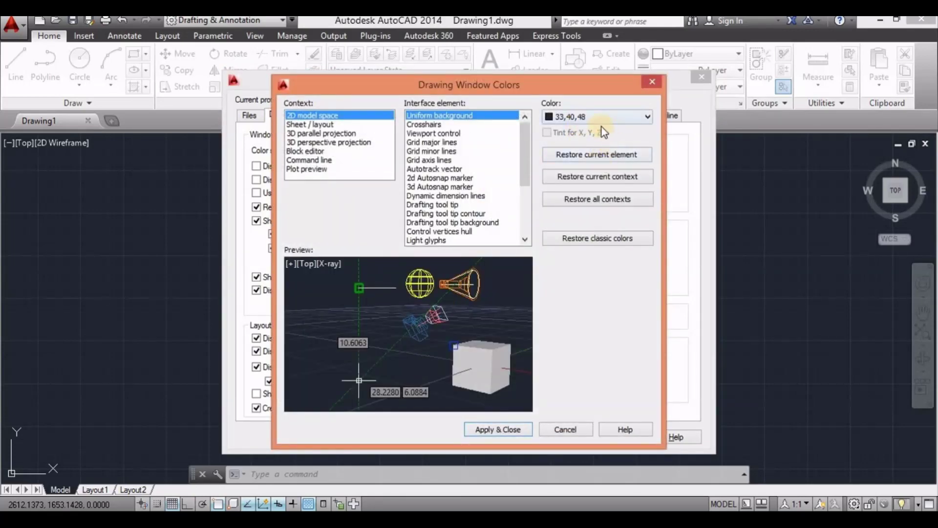
click(588, 117)
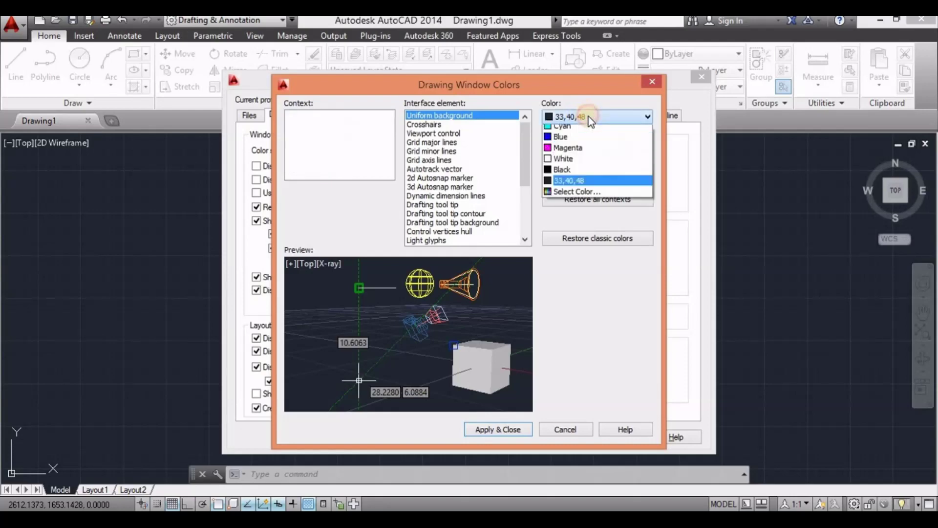
click(571, 195)
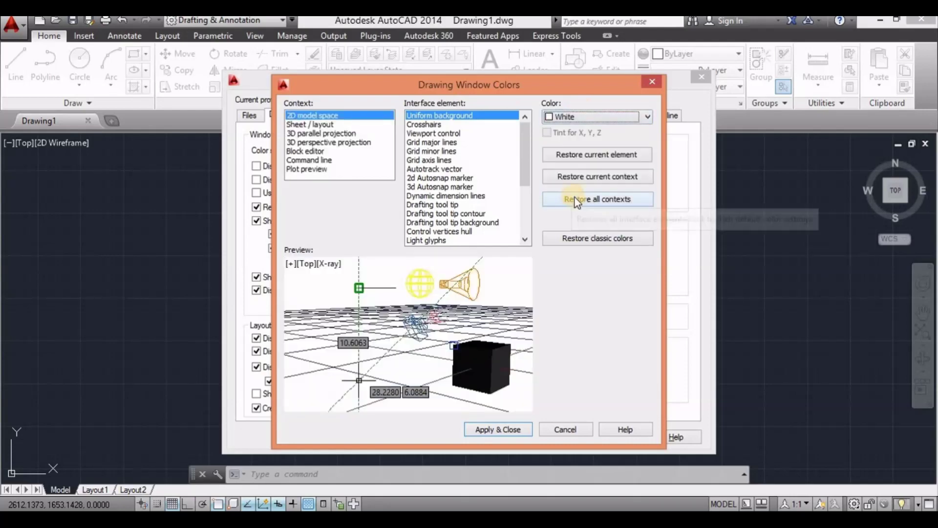
click(512, 429)
click(620, 437)
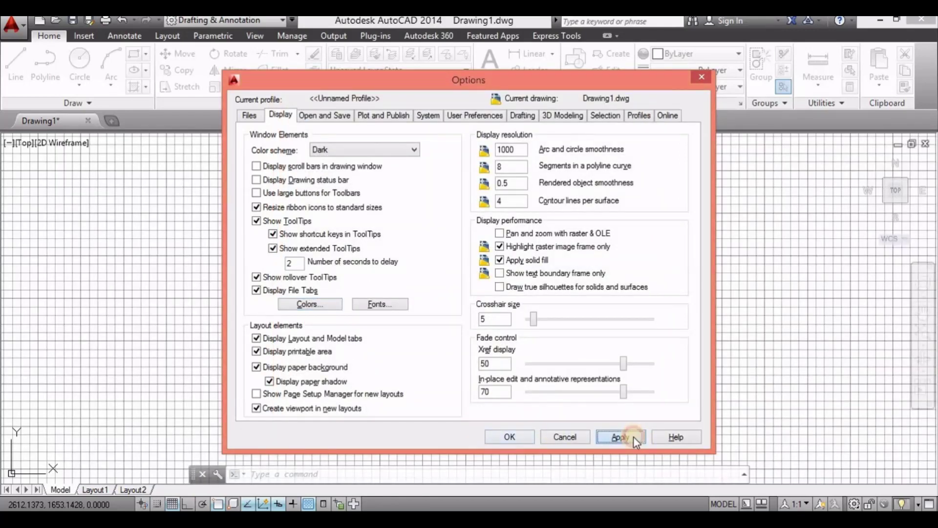
click(507, 436)
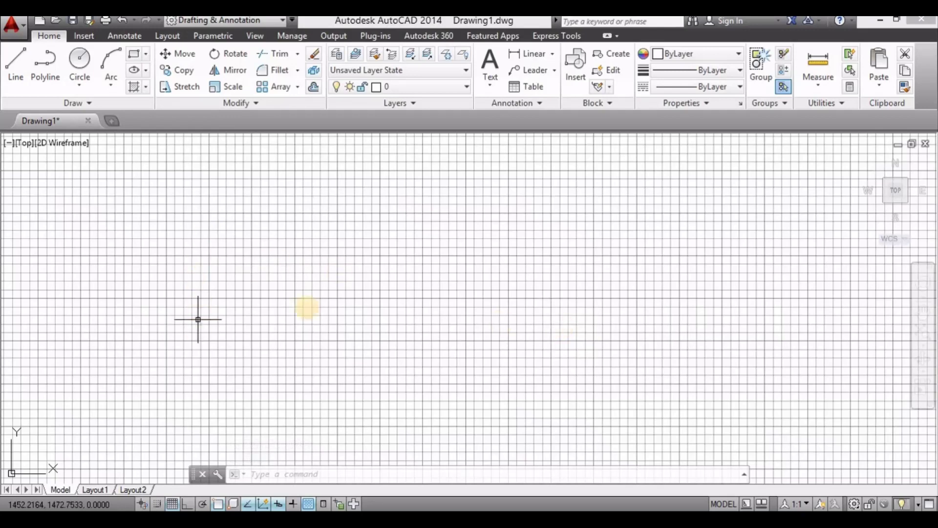
Turn ortho mode on and switch the drawing grid off.
key(F8)
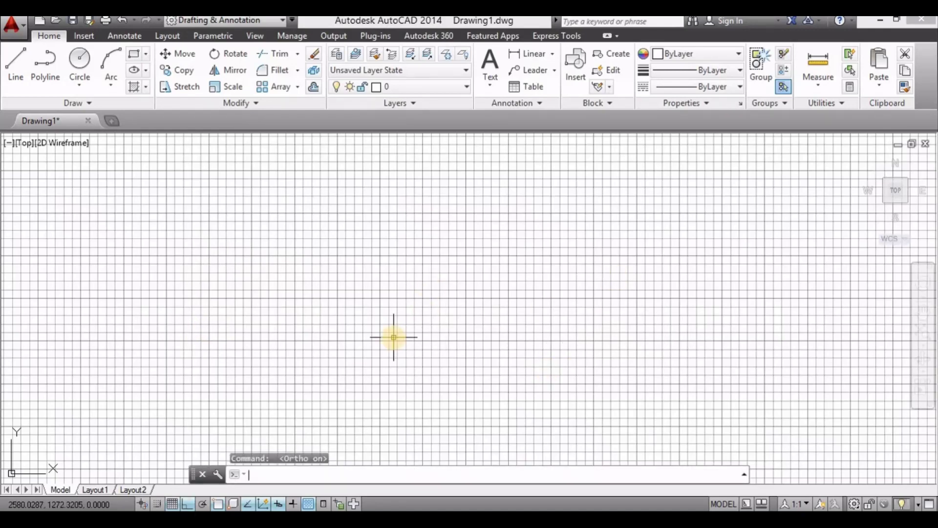
key(F7)
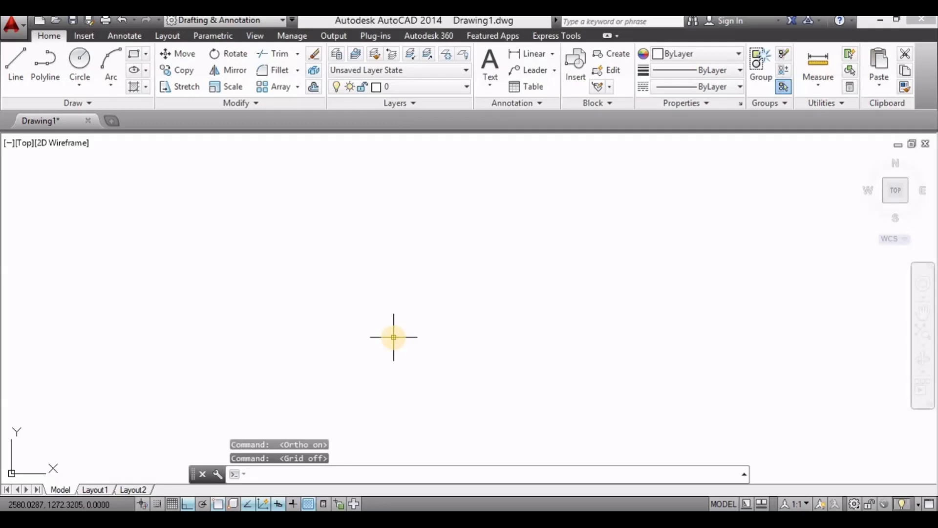
click(173, 505)
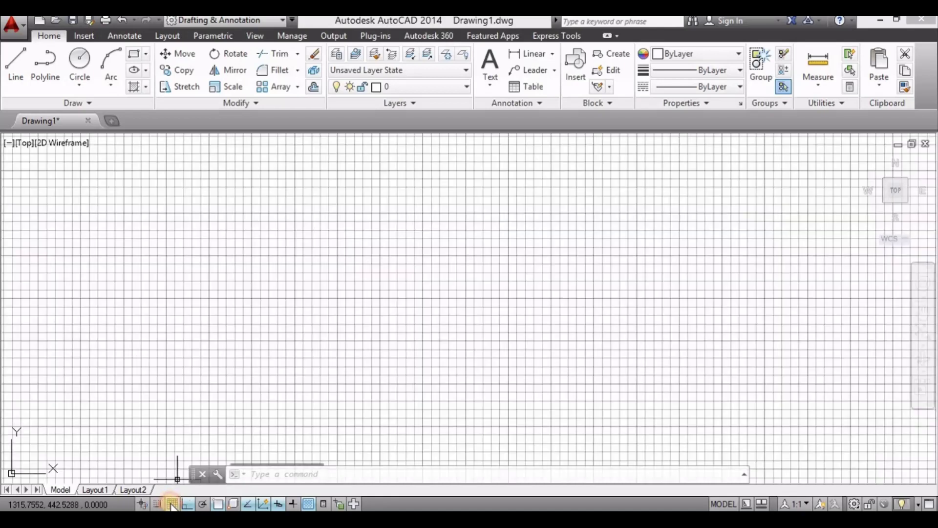
click(173, 505)
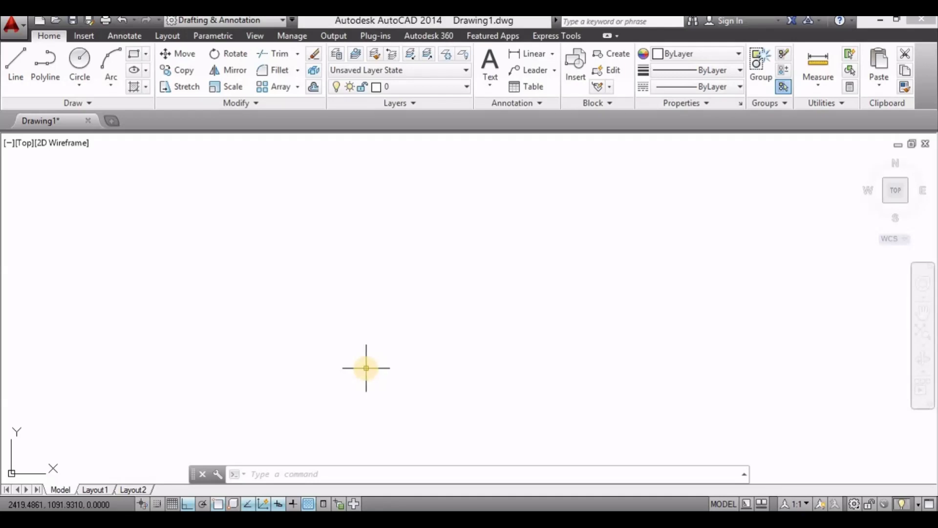
Set the model space limits with the lower left corner at 0,0 and the upper right corner at 500,500.
text(LIMItS)
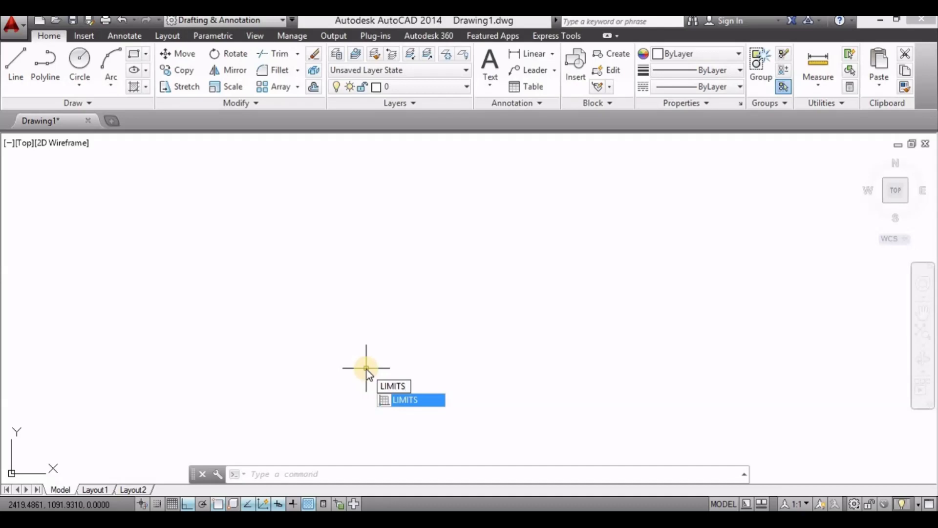
key(Return)
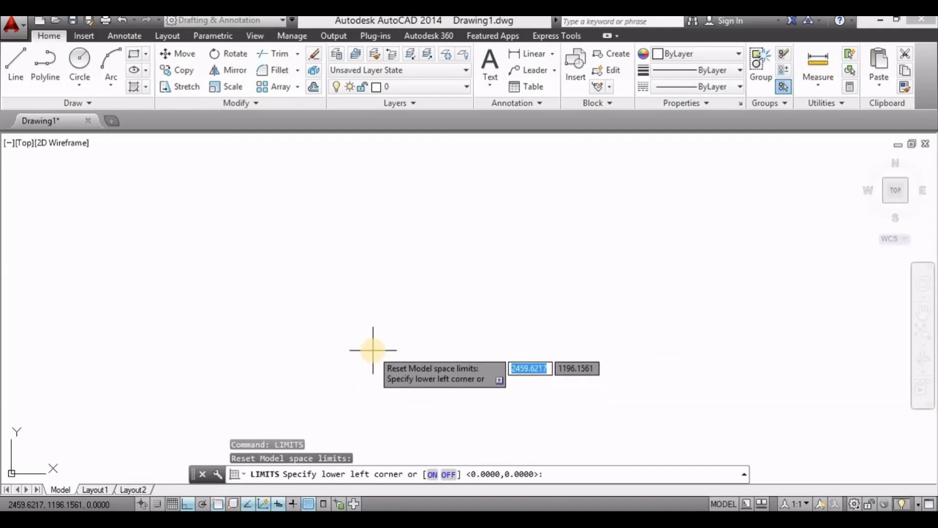
text(0)
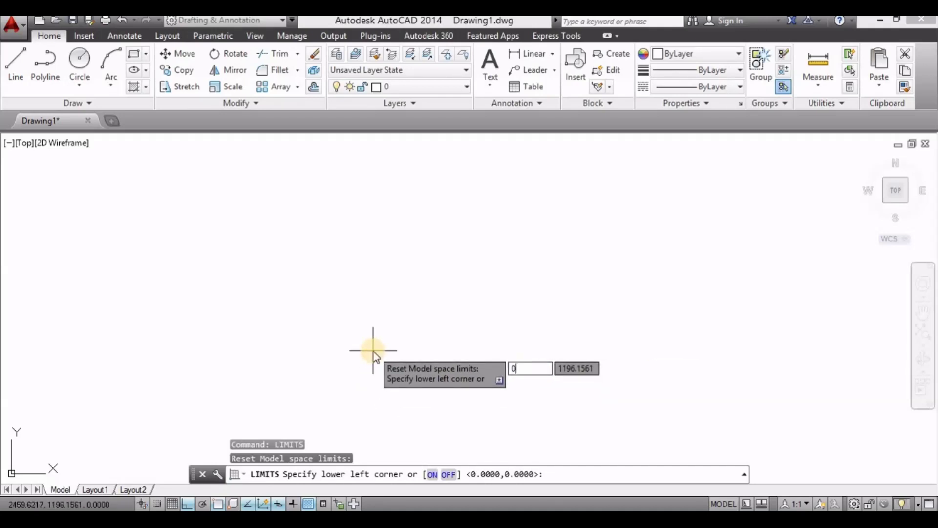
key(Tab)
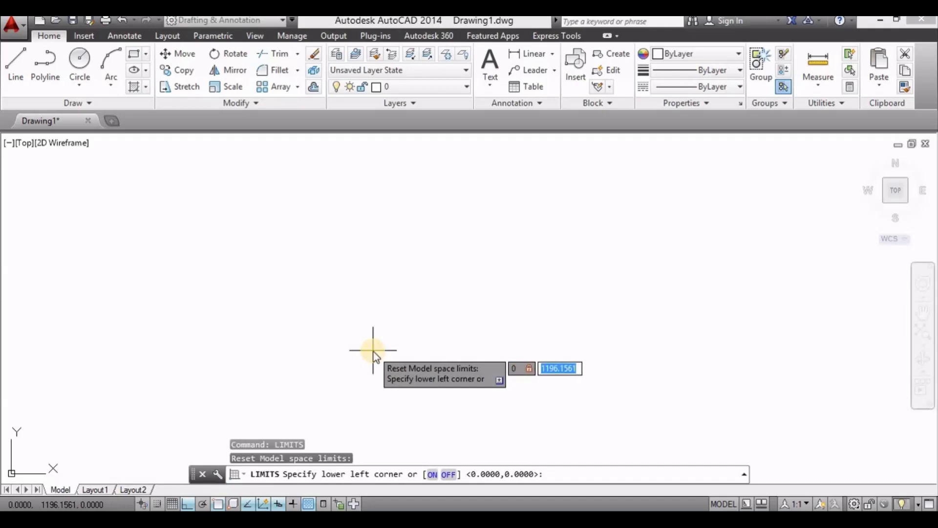
text(0)
key(Return)
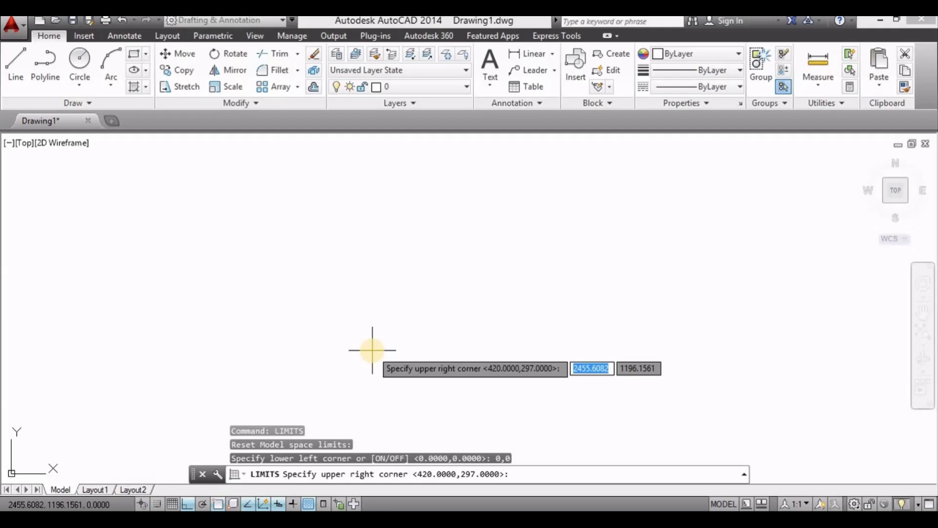
text(500)
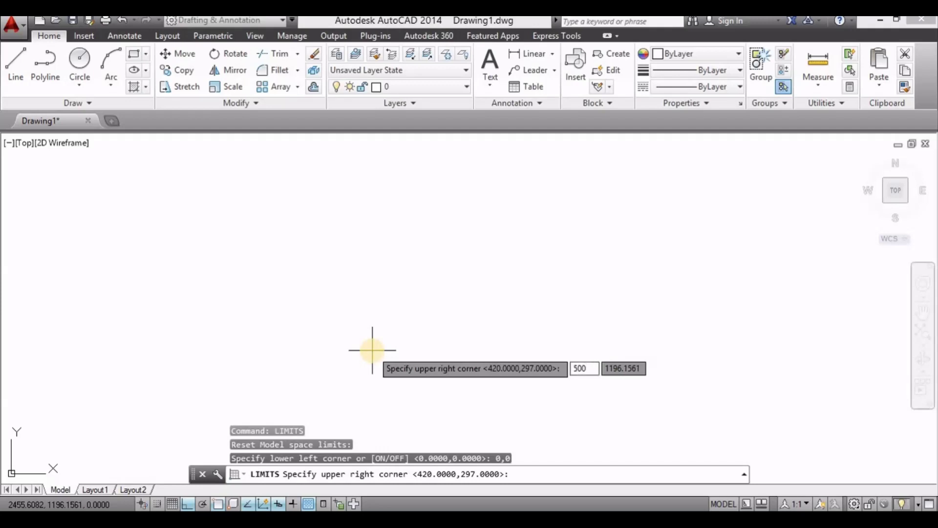
key(Tab)
text(500)
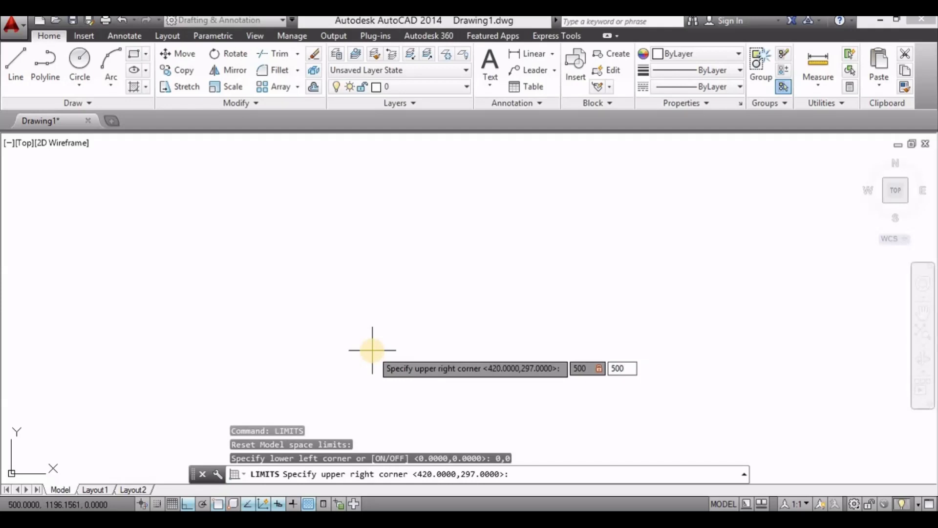
key(Return)
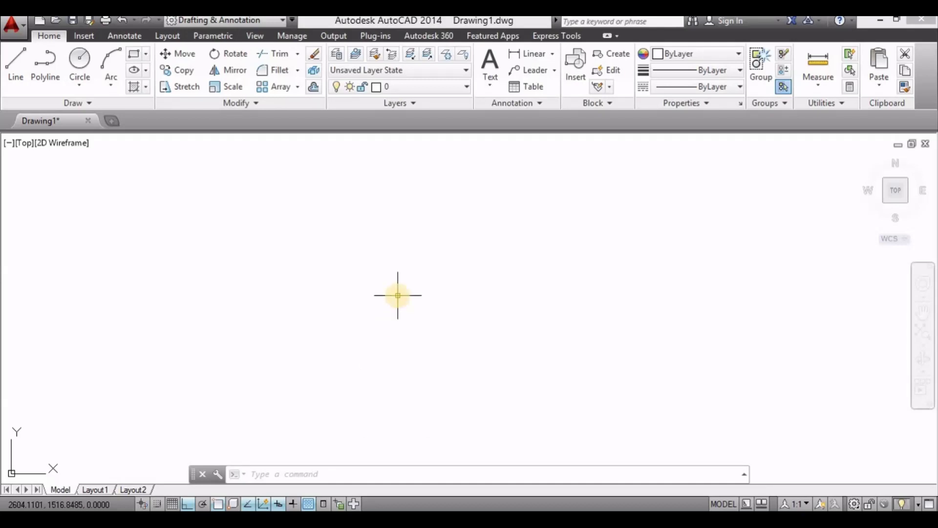
Zoom with the All option to fit the whole drawing limits in the view.
text(z)
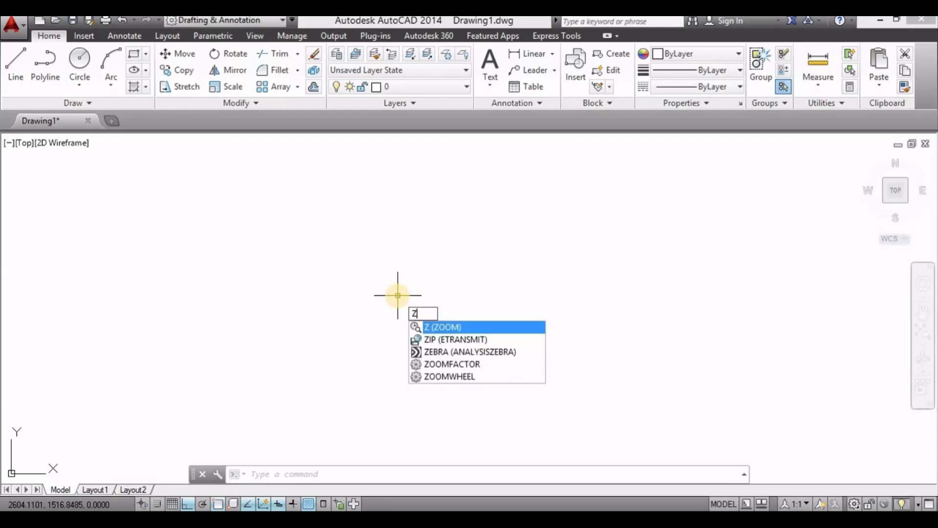
key(Return)
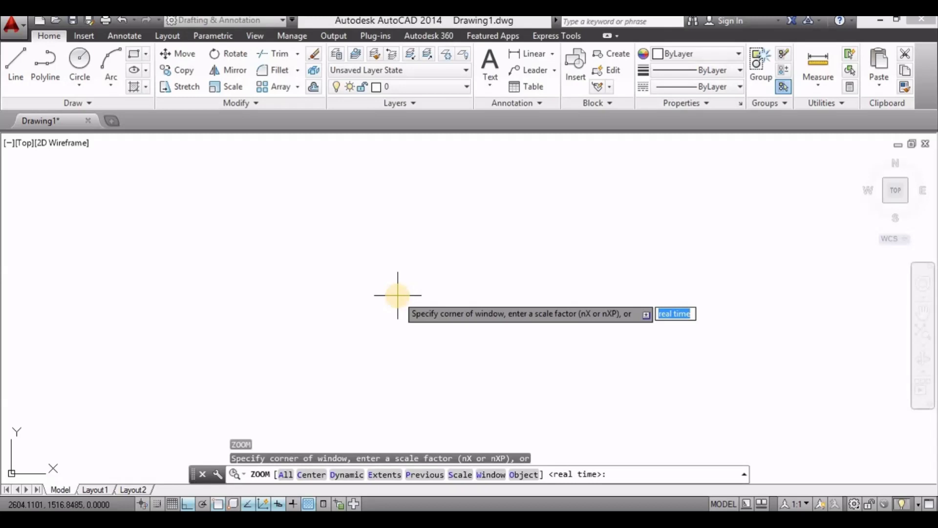
text(a)
key(Return)
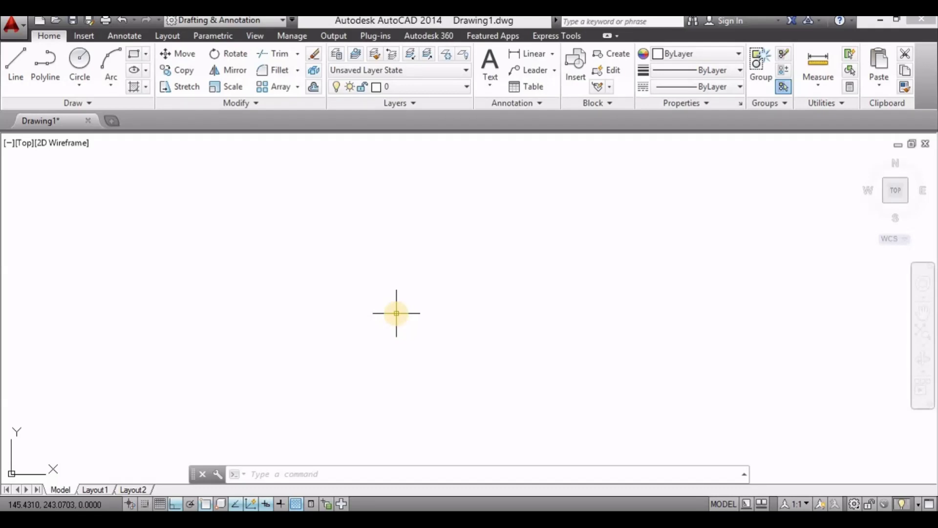
Configure the drawing units with length precision 0 and Millimeters as the insertion scale.
text(UNITS)
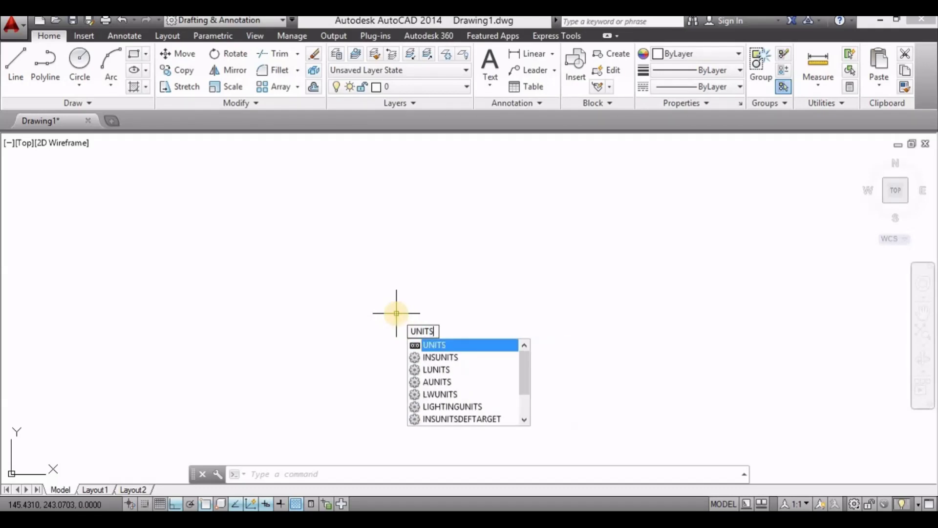
key(Return)
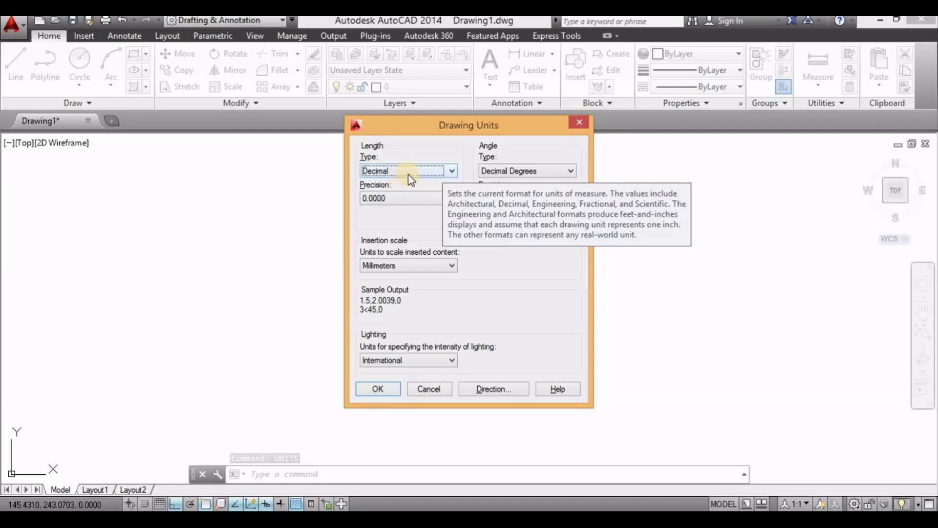
click(409, 198)
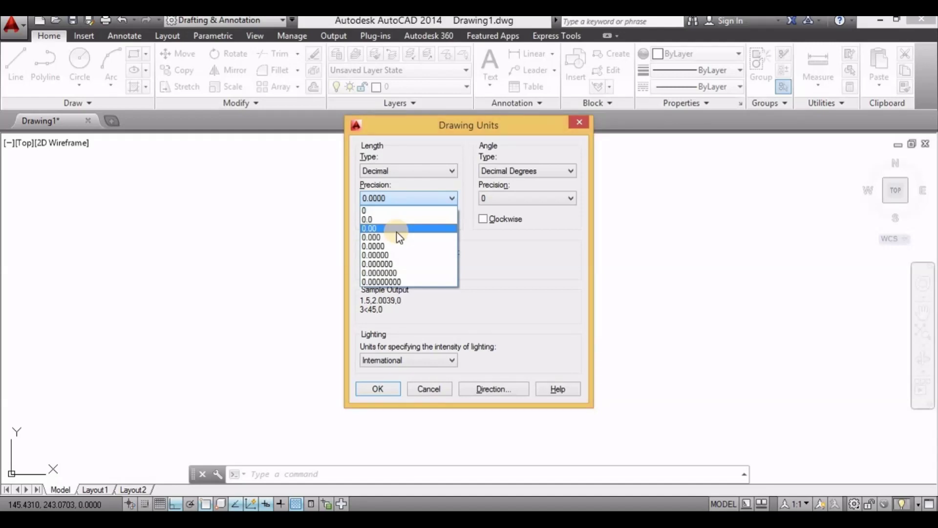
click(394, 211)
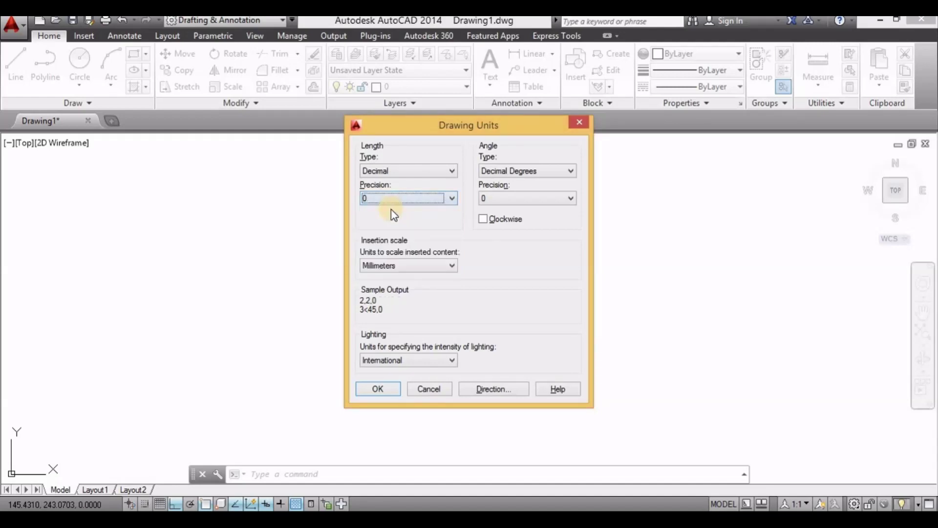
click(397, 266)
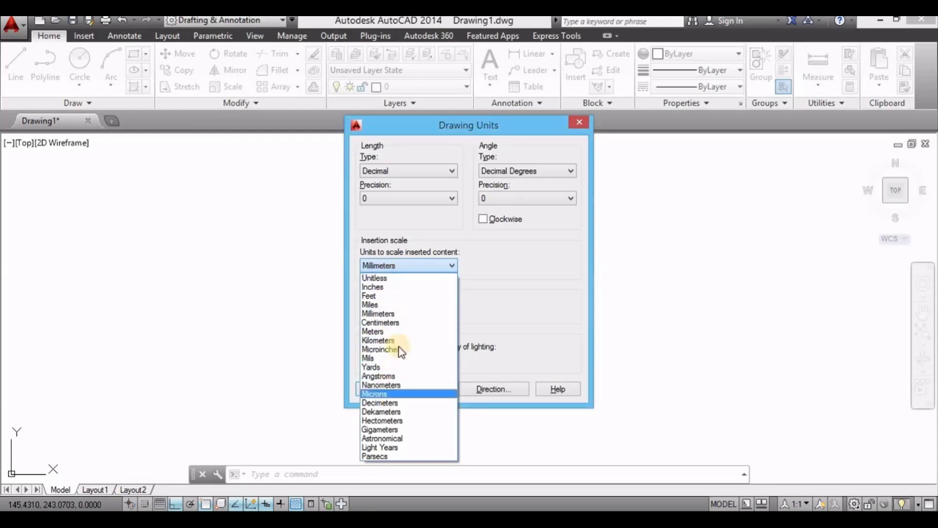
click(393, 317)
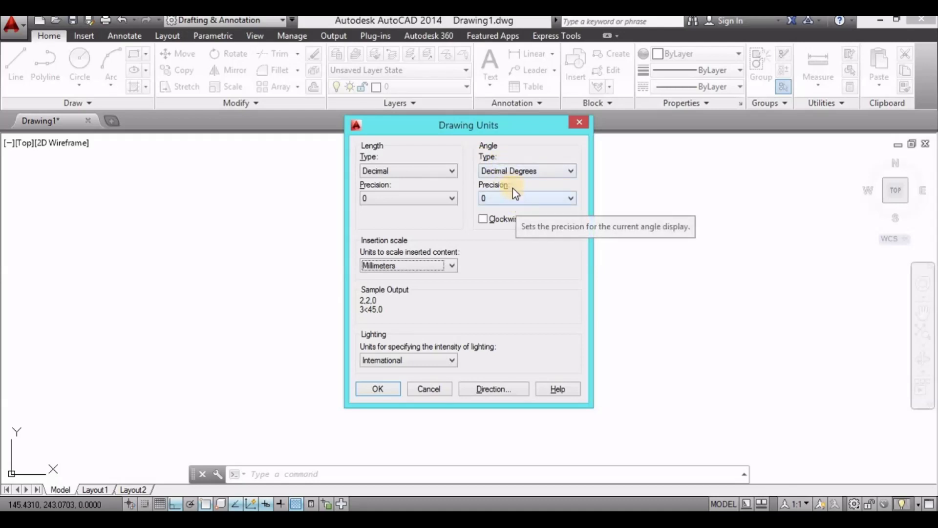
click(384, 390)
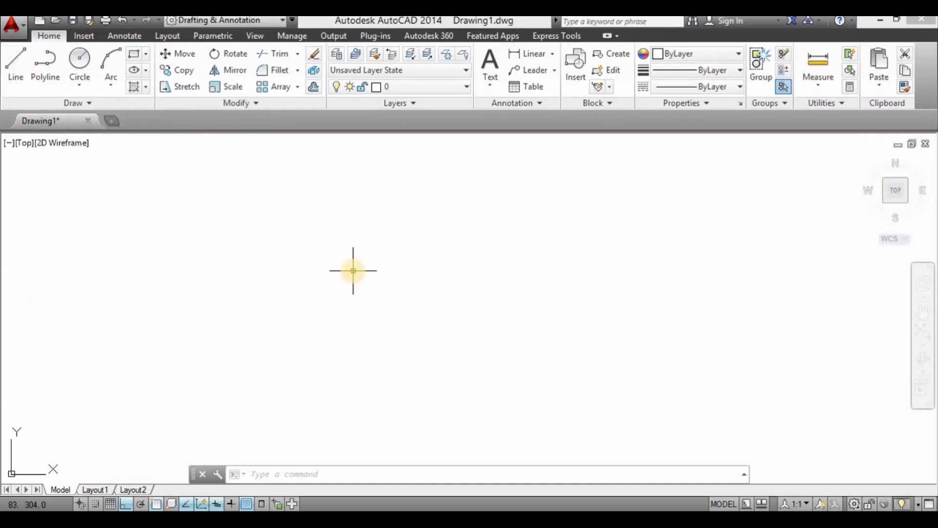
Draw a 300 mm horizontal line to the right, toggling ortho mode off and back on before setting its length.
click(17, 67)
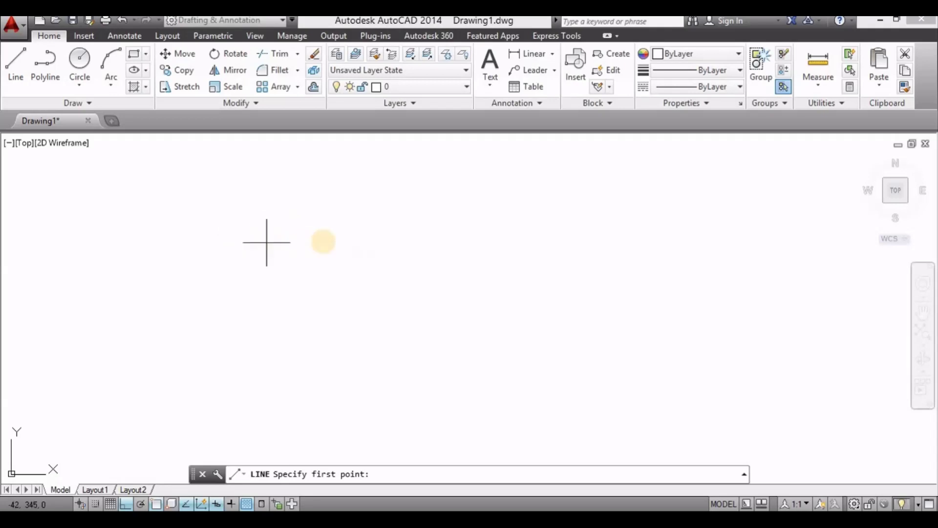
click(266, 242)
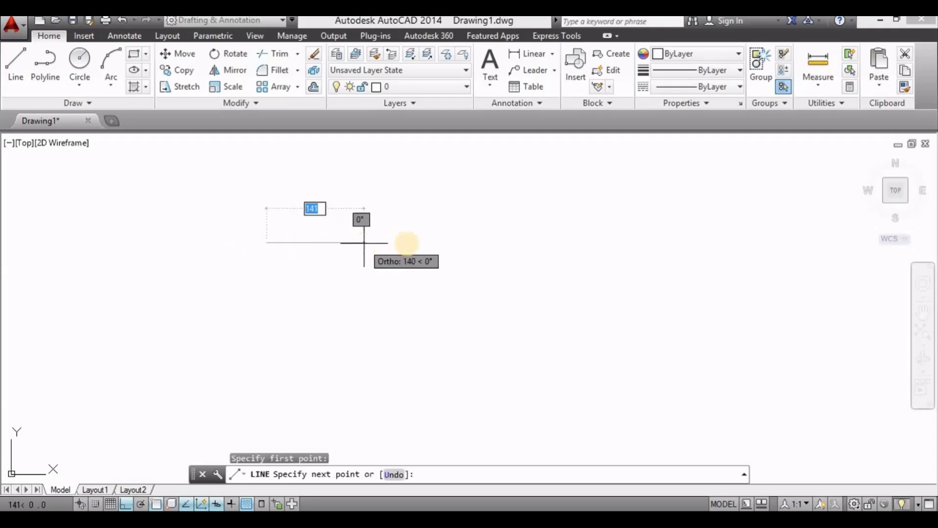
click(125, 504)
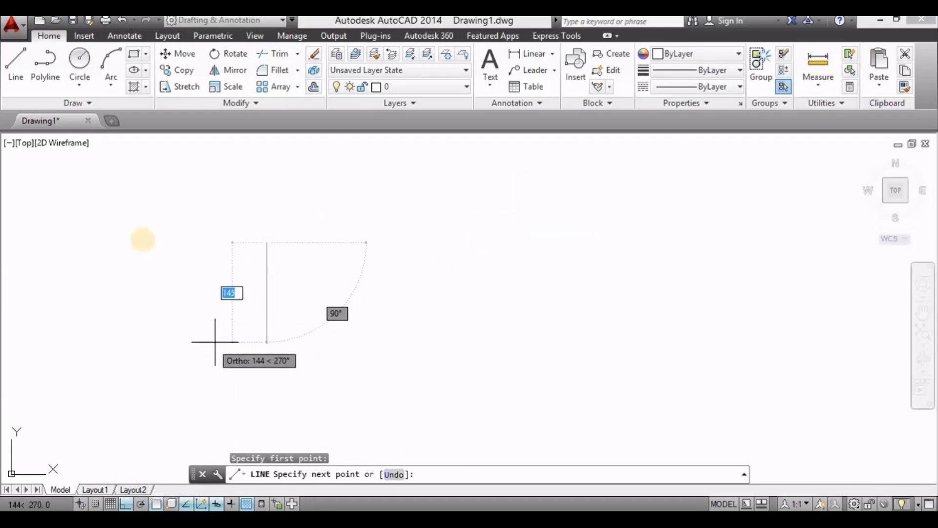
click(126, 503)
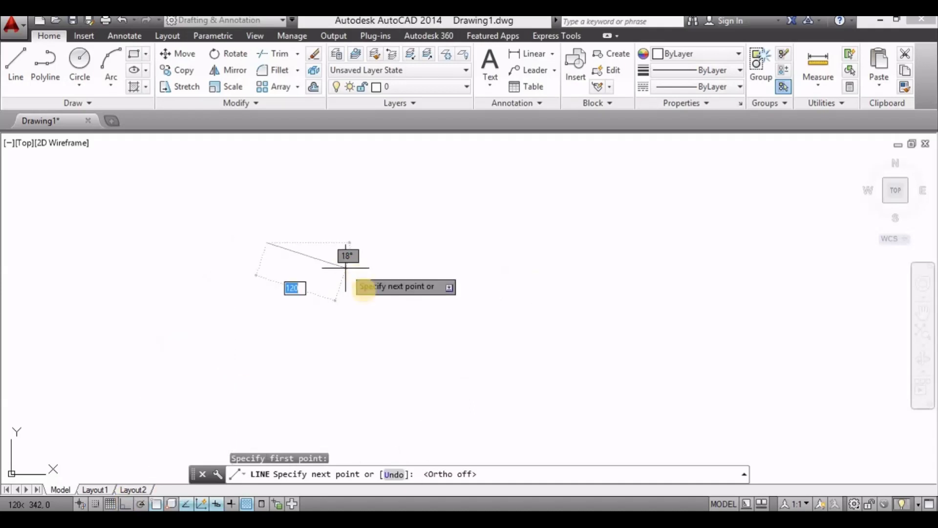
click(126, 504)
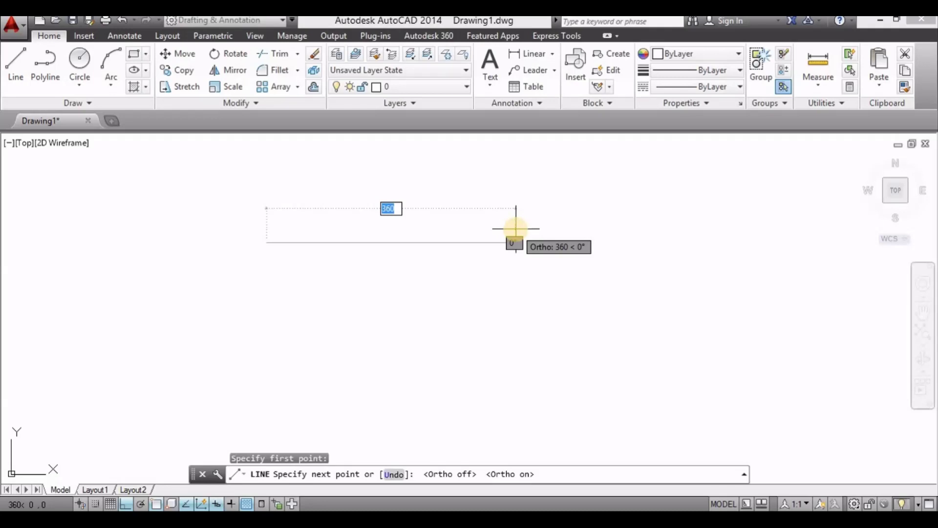
text(300)
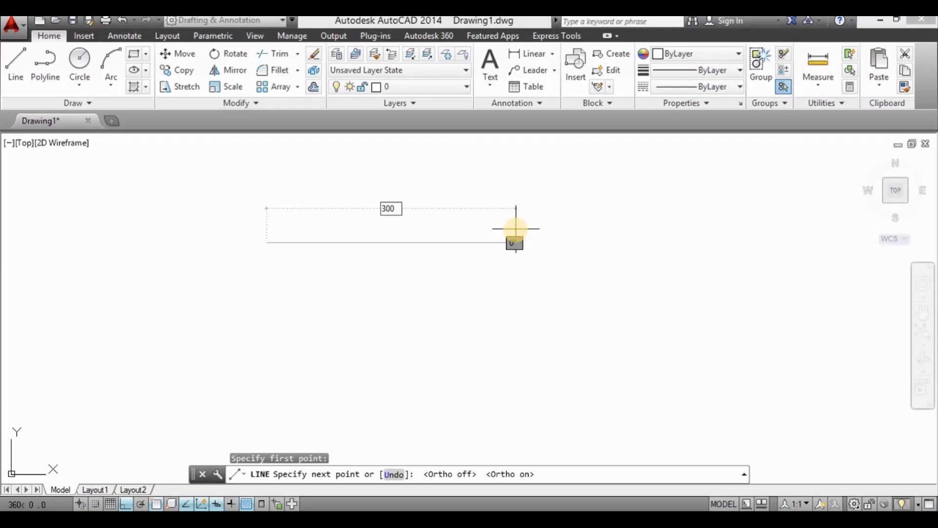
key(Return)
Complete the square with 300 mm segments downward and leftward, and close it at the starting point.
scroll(515, 225, down, 2)
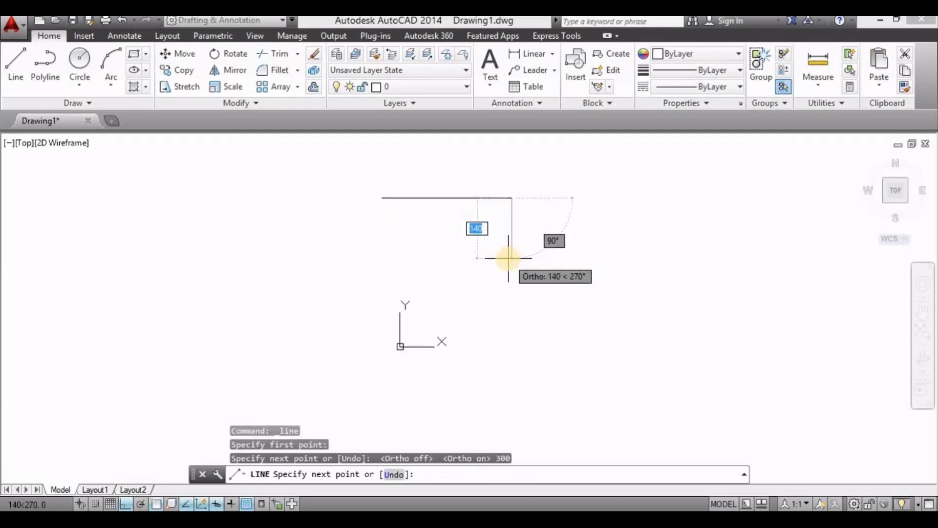
text(3)
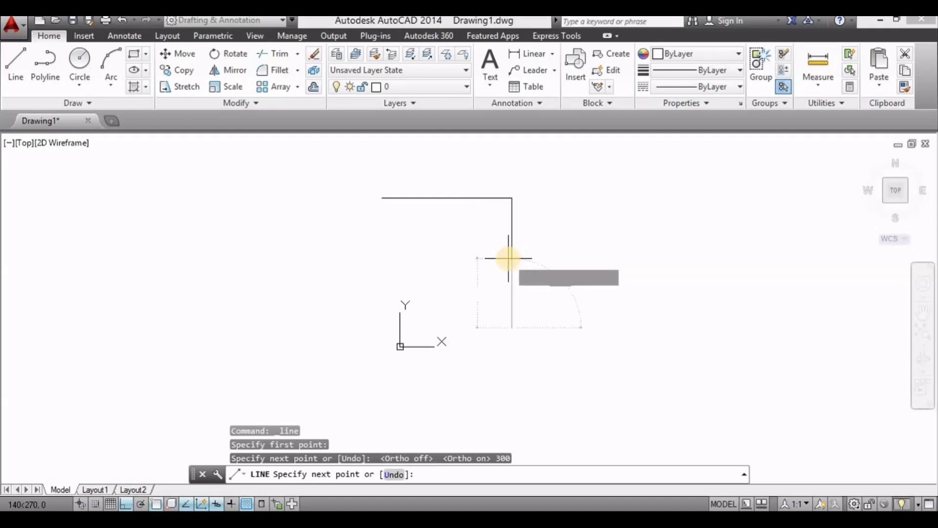
key(Return)
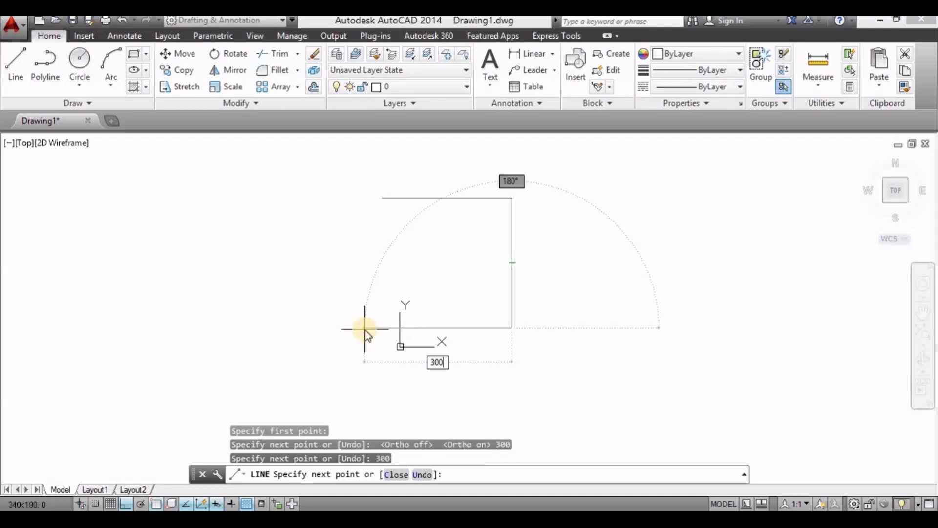
text(300)
key(Return)
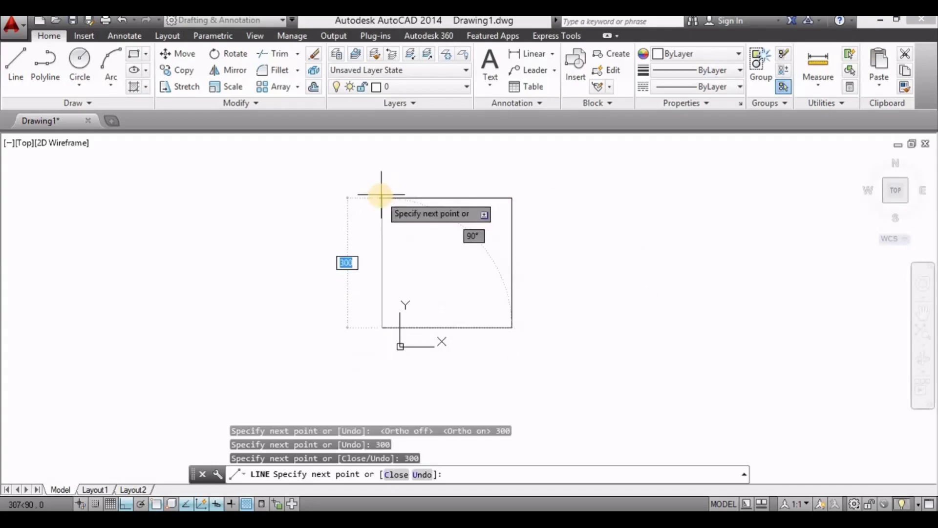
click(381, 198)
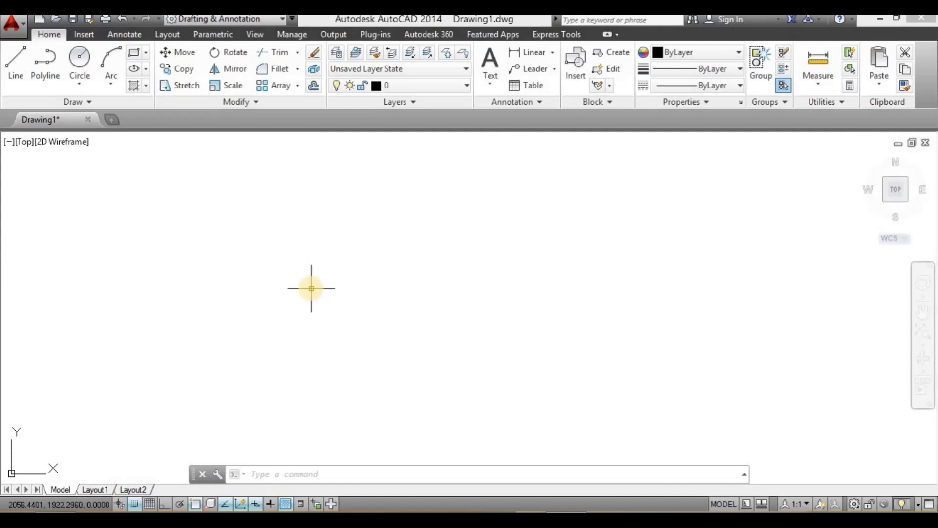
Draw a horizontal line of length 200 at an angle of 0° in the empty drawing.
click(17, 76)
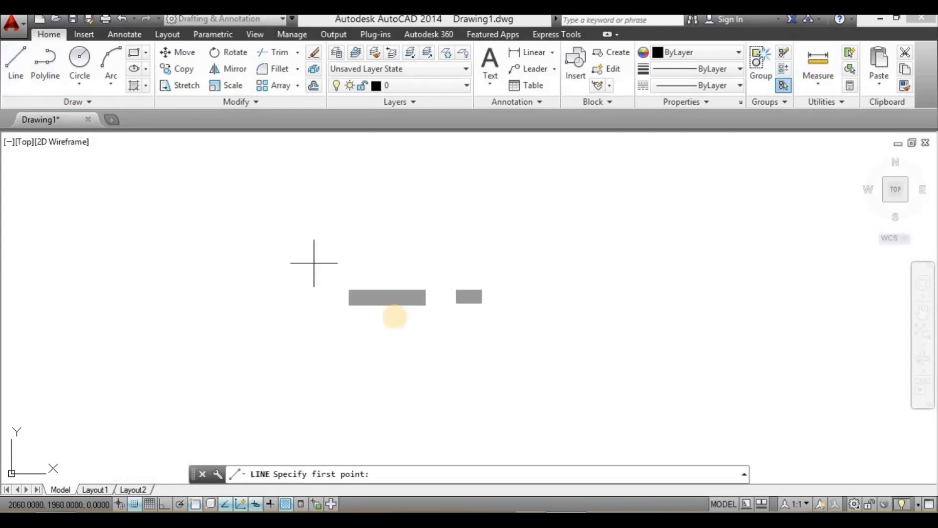
click(347, 297)
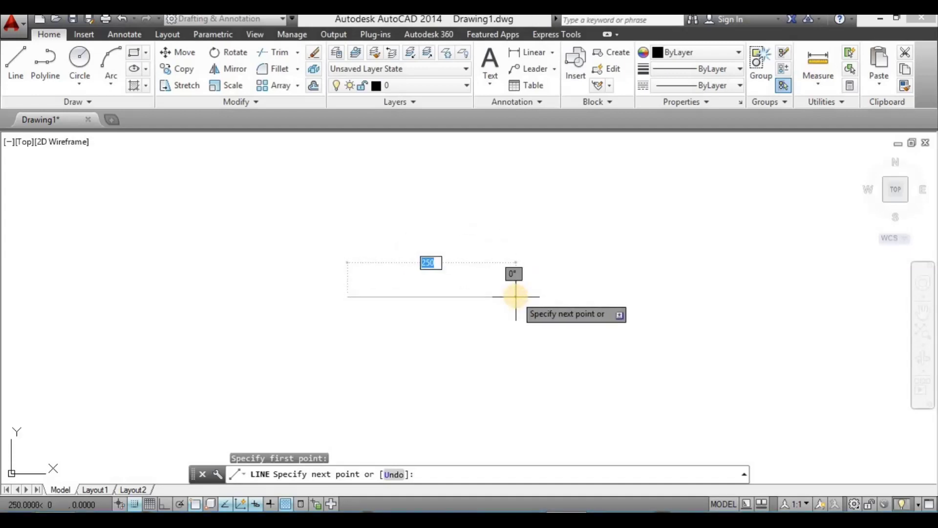
text(20)
key(Tab)
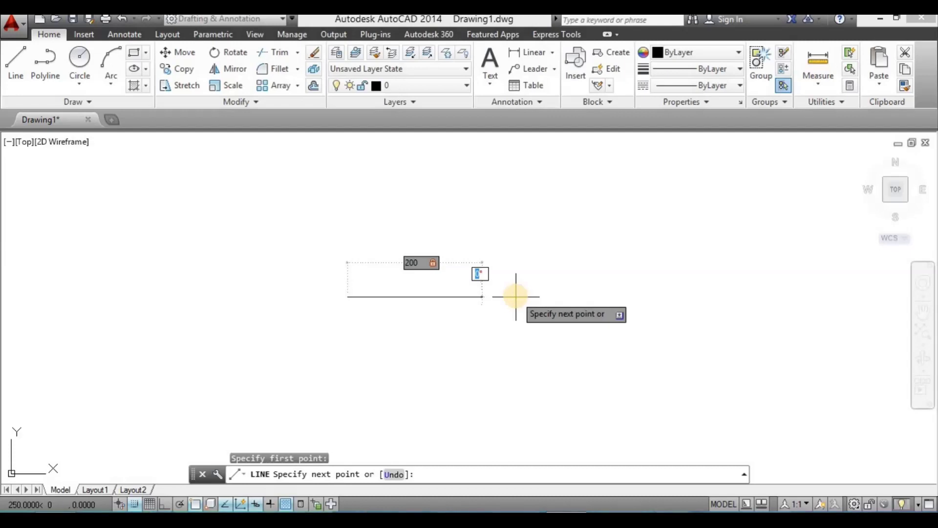
key(Return)
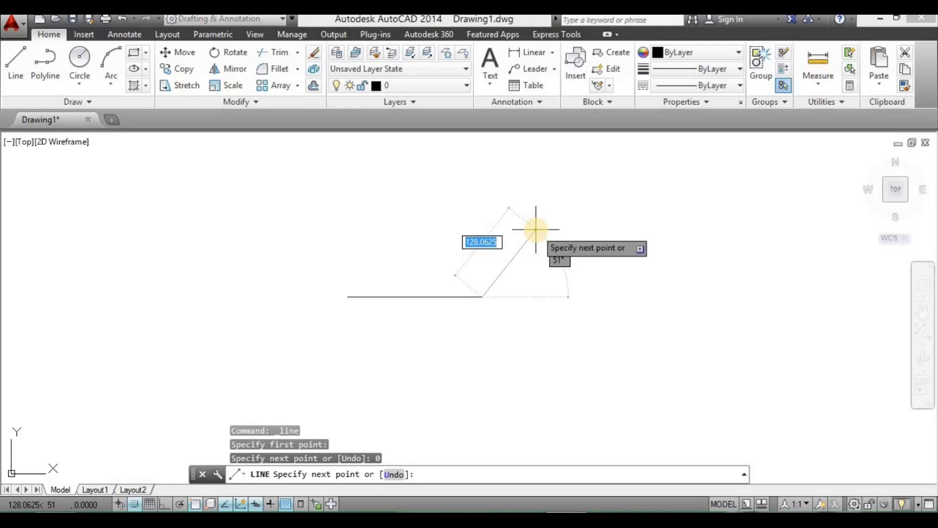
Continue the line with a segment of length 200 at an angle of 60°.
text(200)
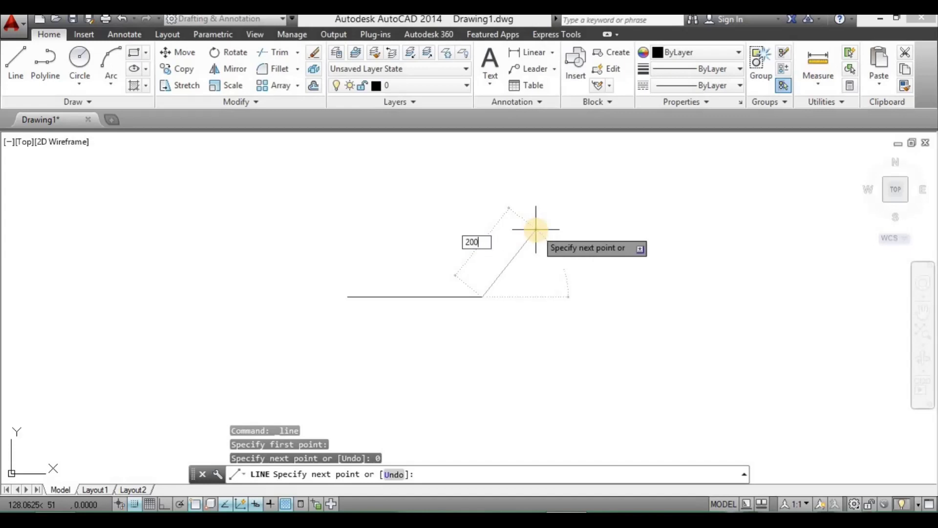
key(Tab)
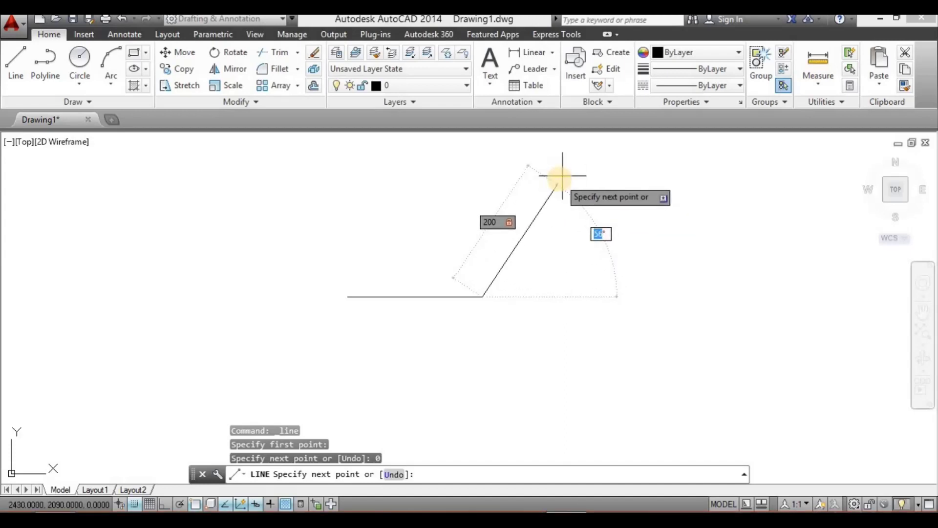
text(60)
key(Return)
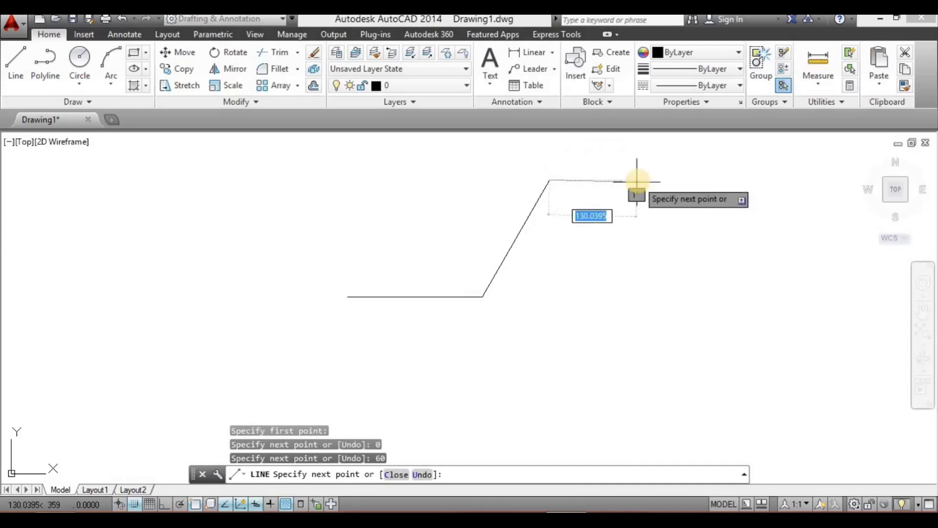
Add a segment of length 200 at 120° and close the outline back to its starting point.
middle_drag(638, 184, 637, 296)
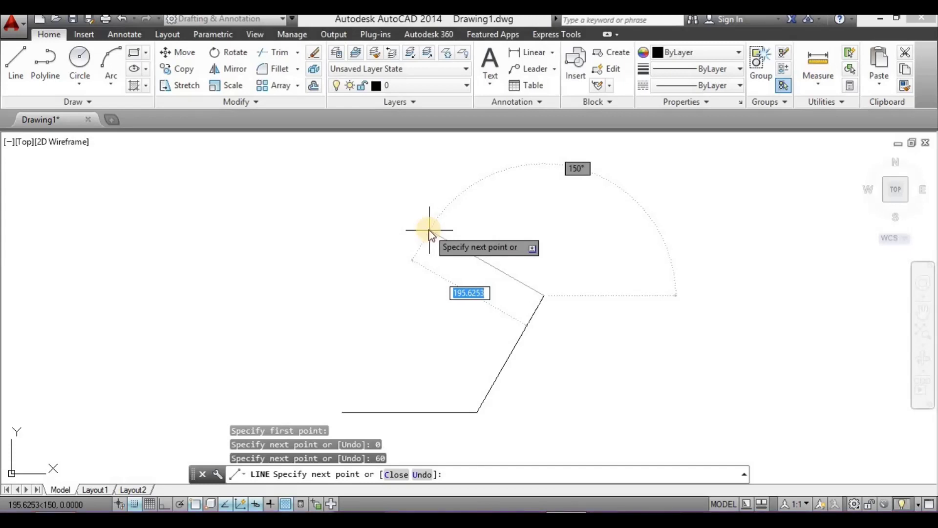
text(200)
key(Tab)
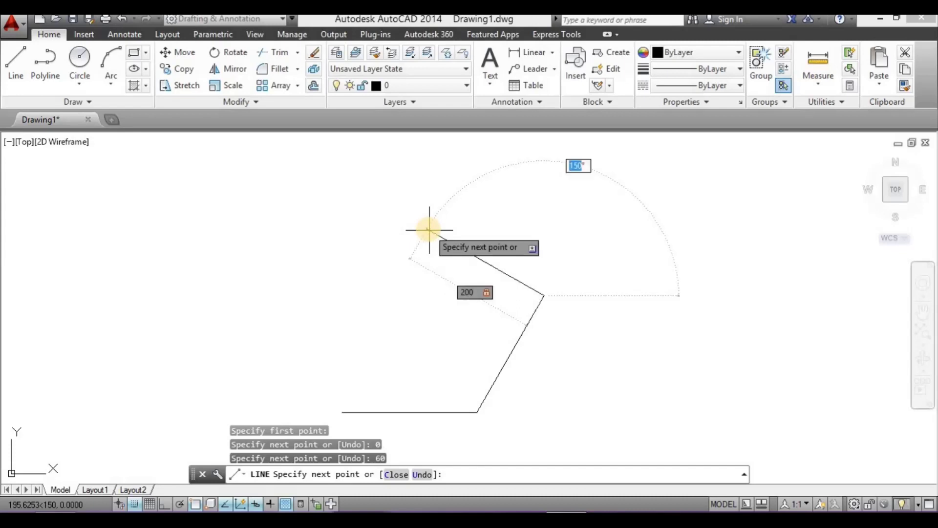
text(120)
key(Return)
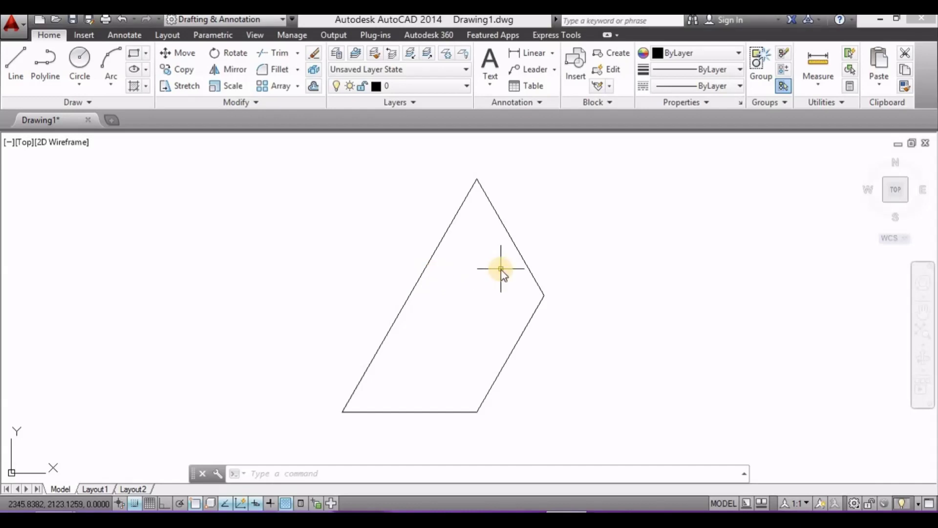
Create a new layer named "dotted layer" in the layer properties.
text(layer)
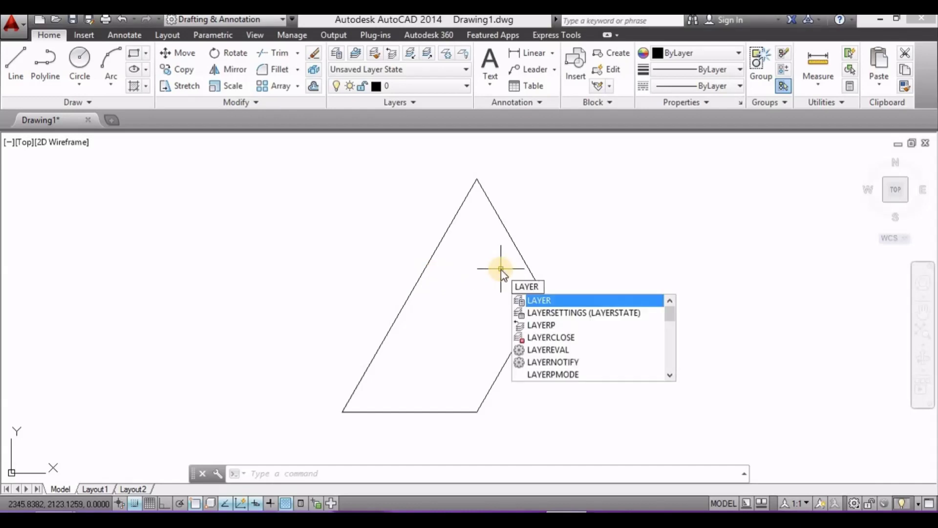
key(Return)
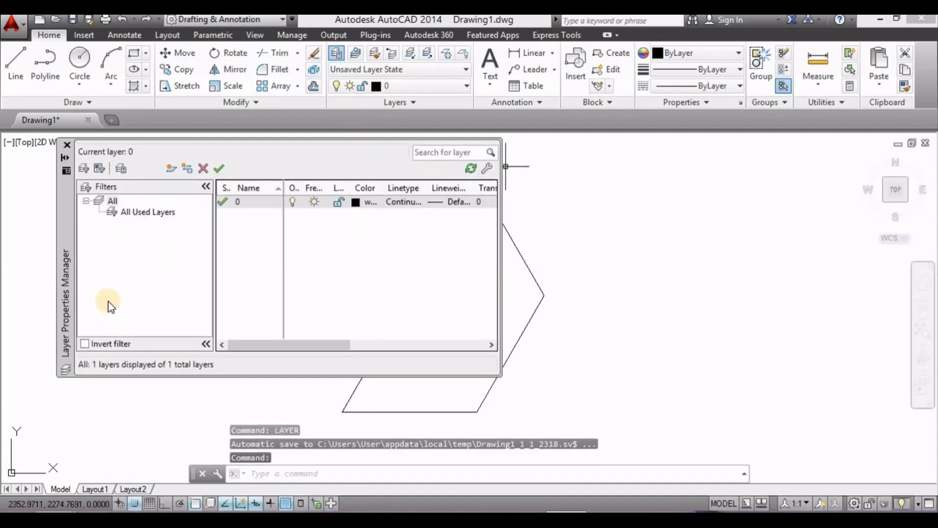
click(172, 169)
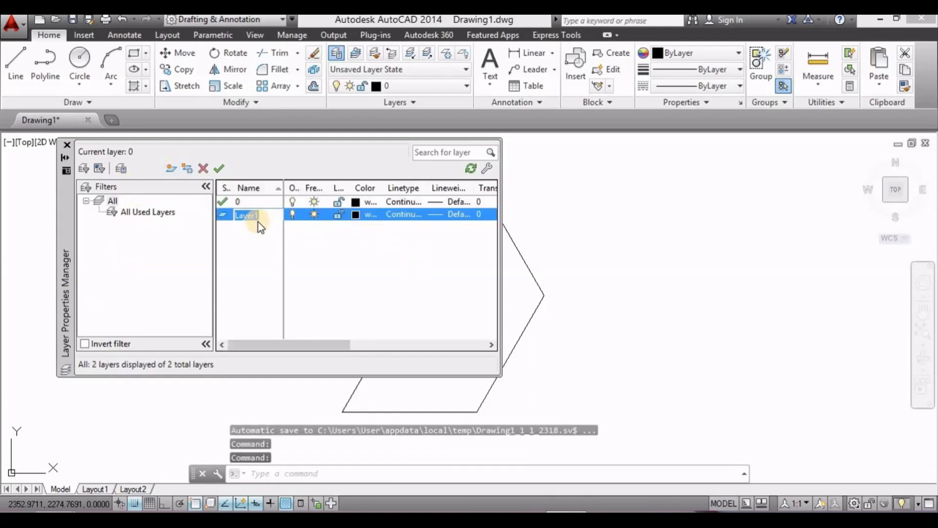
text(dotted layer)
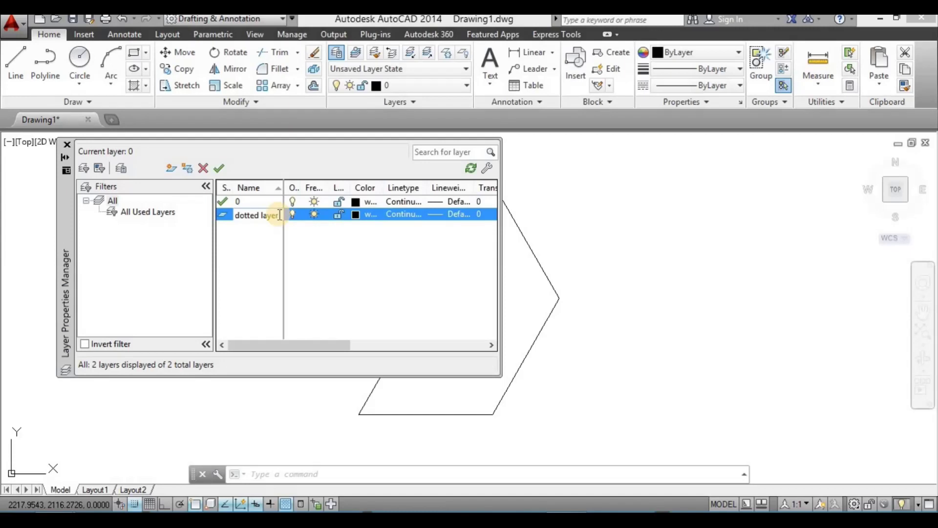
Load the ACAD_ISO02W100 ISO dash linetype and assign it to the dotted layer.
click(398, 213)
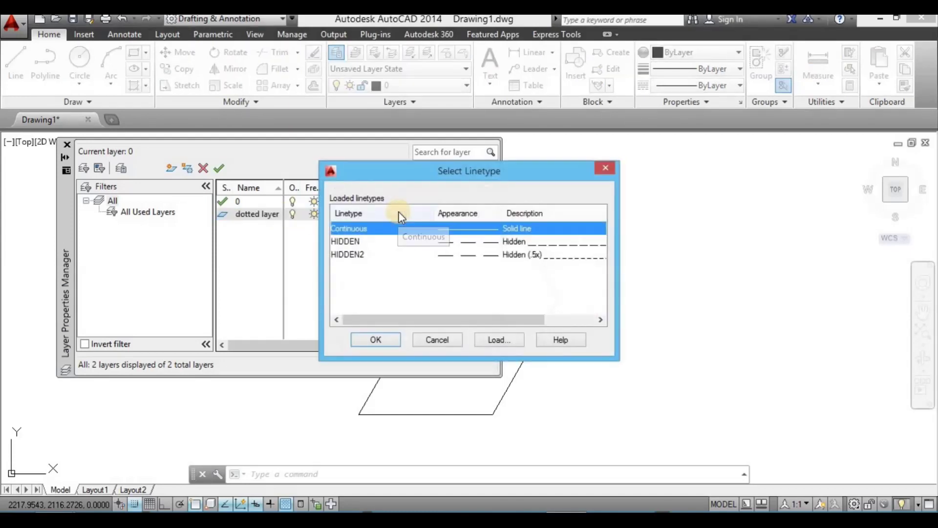
click(496, 338)
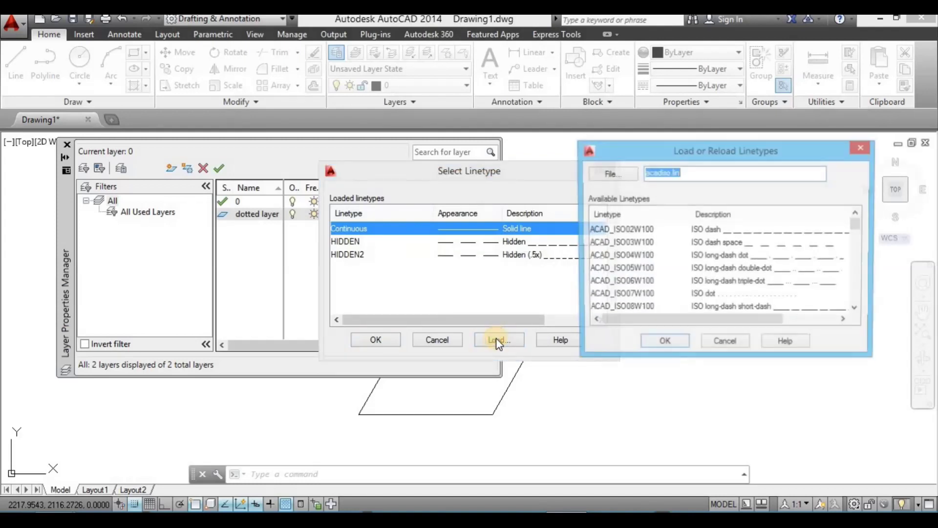
click(707, 232)
click(663, 344)
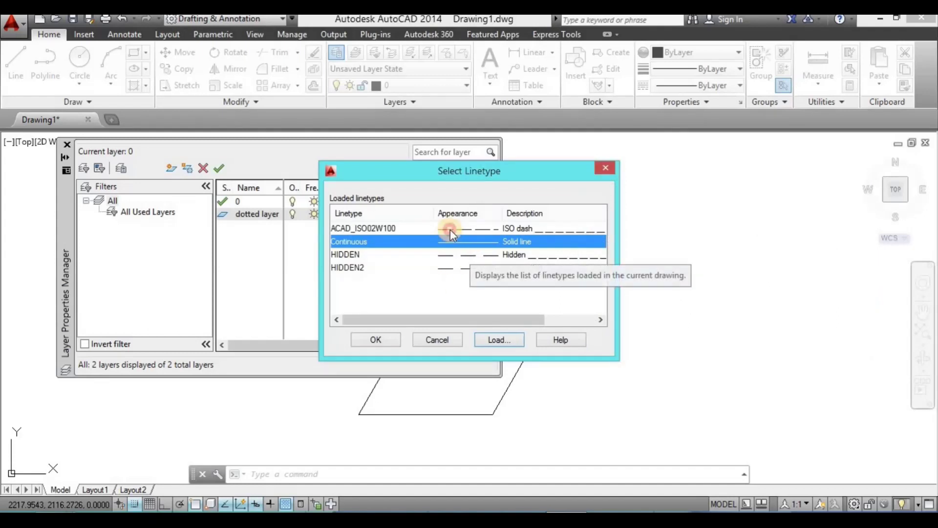
click(450, 230)
click(389, 338)
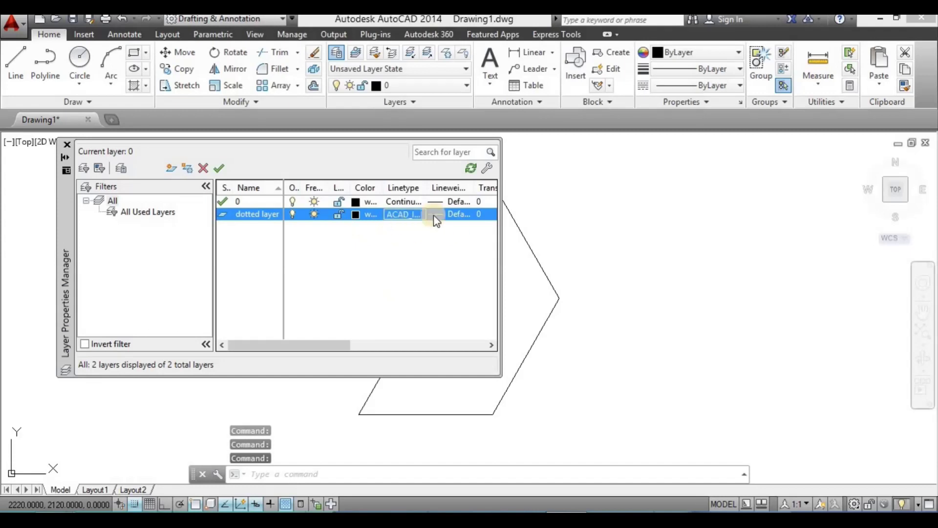
Set the dotted layer's lineweight to 0.20 mm, make it the current layer, and close the layer properties.
click(458, 215)
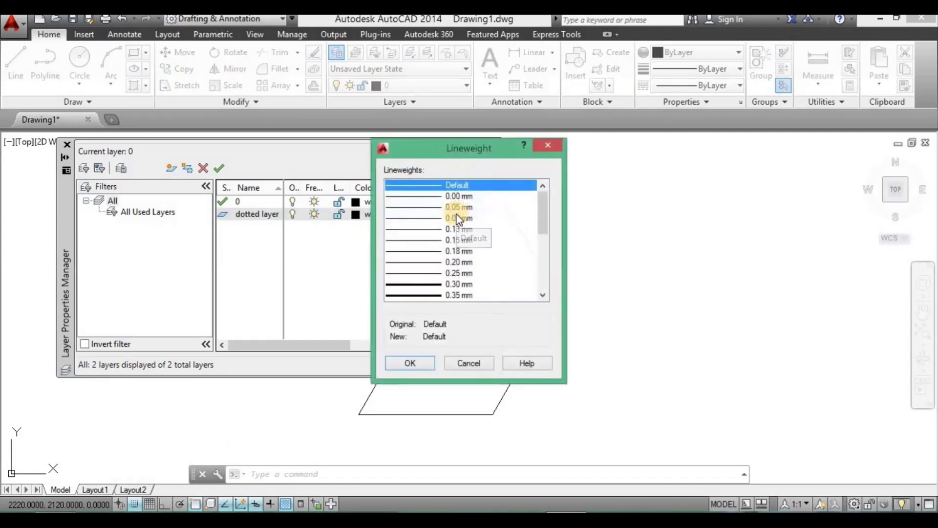
click(432, 262)
click(421, 363)
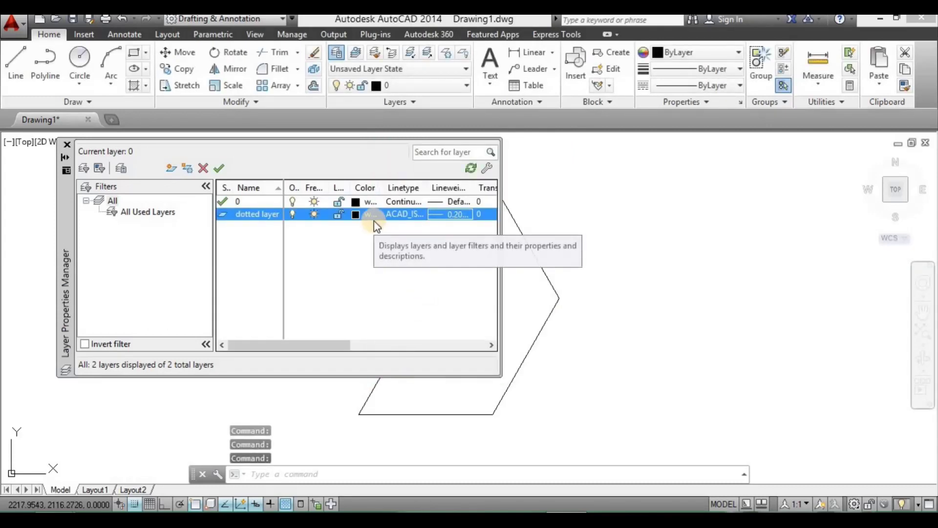
double_click(222, 215)
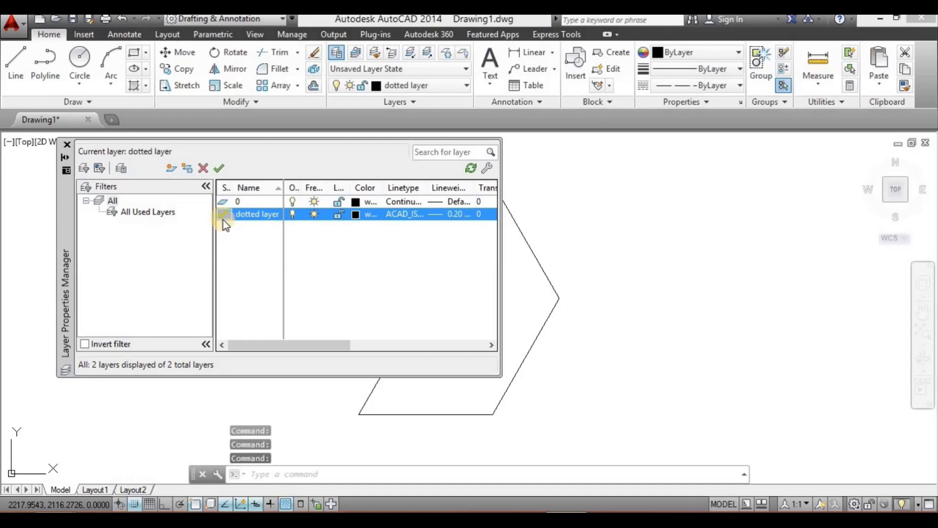
click(68, 144)
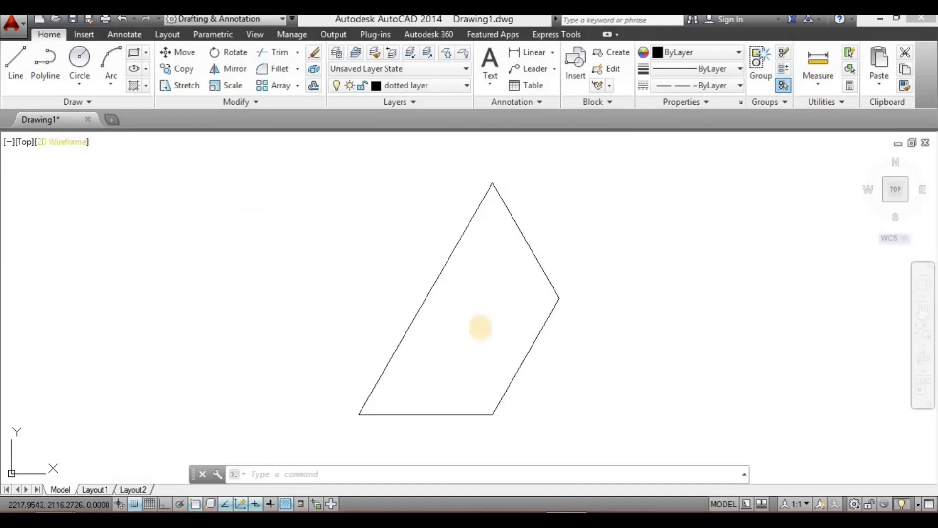
Move the long slanted edge on the outline's left side to the dotted layer and inspect its dashes up close.
click(446, 265)
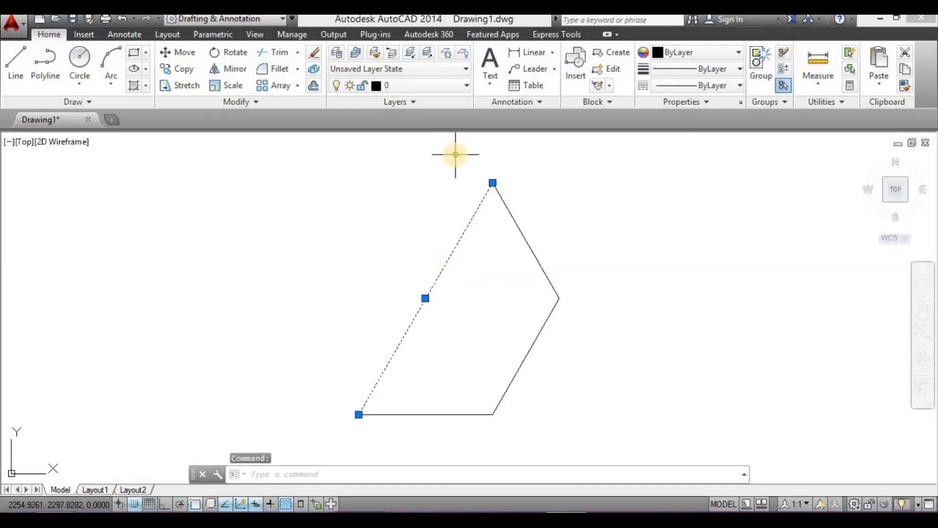
click(423, 86)
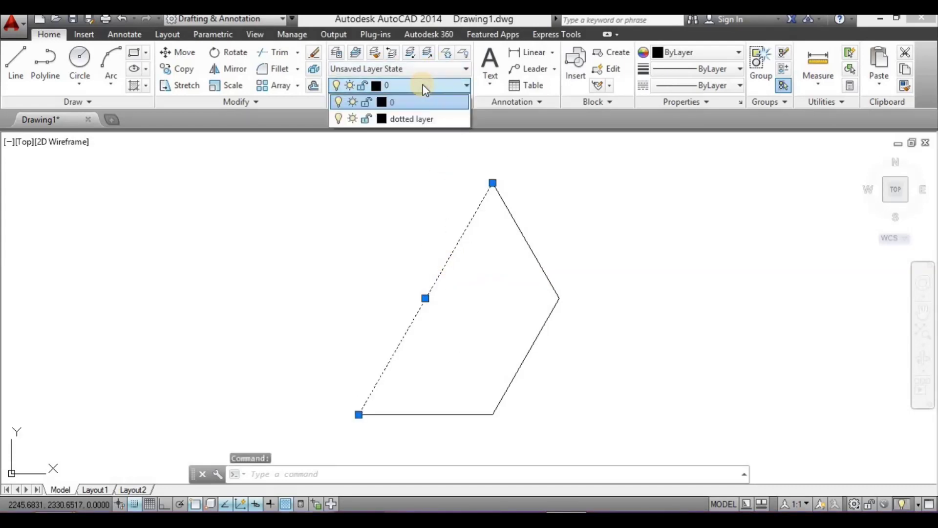
click(415, 119)
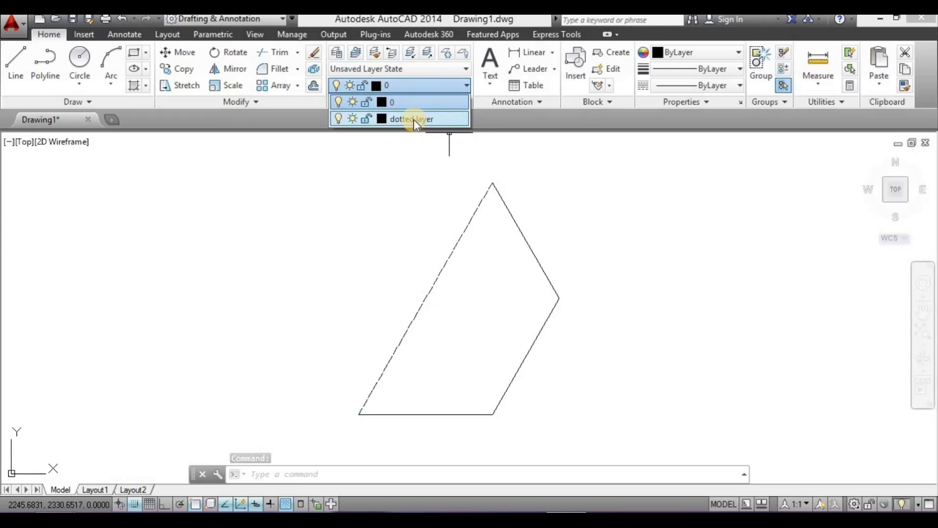
click(407, 118)
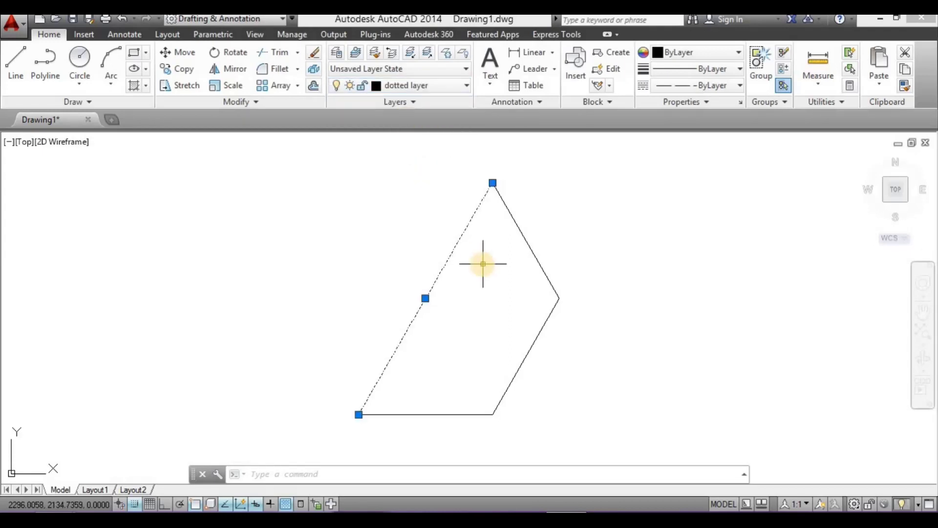
key(Escape)
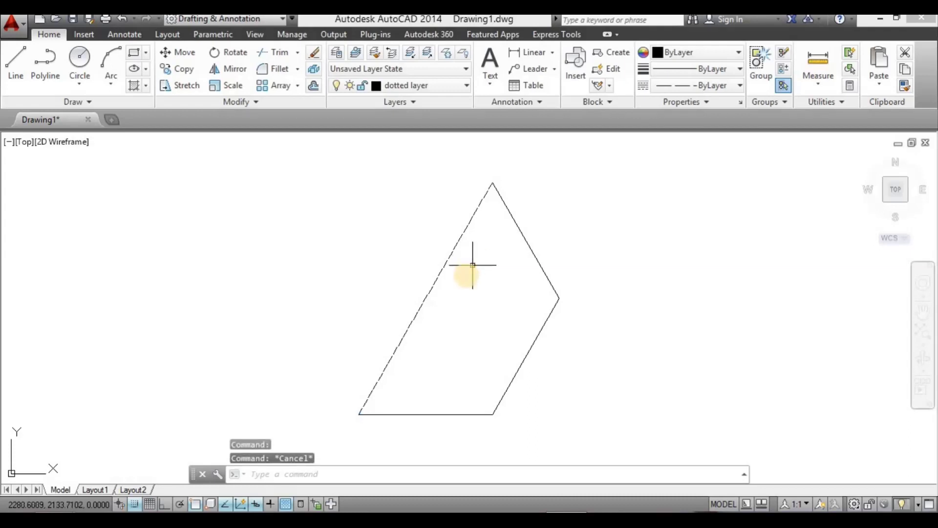
scroll(456, 272, up, 2)
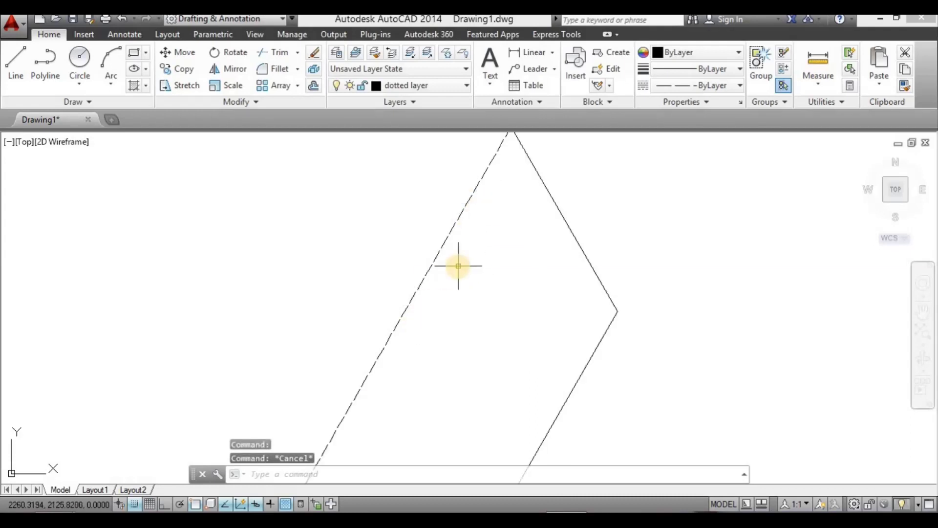
scroll(458, 265, down, 2)
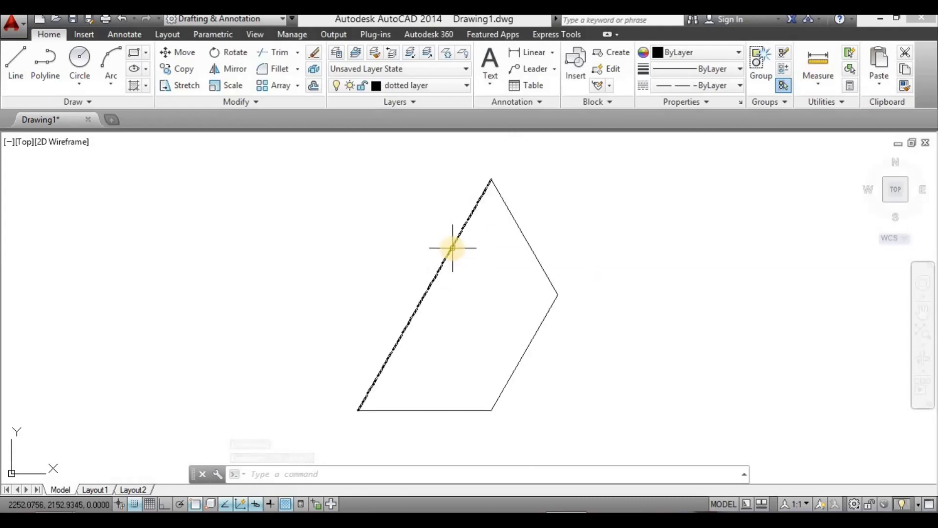
Reassign the outline's long dashed edge to layer 0.
click(452, 247)
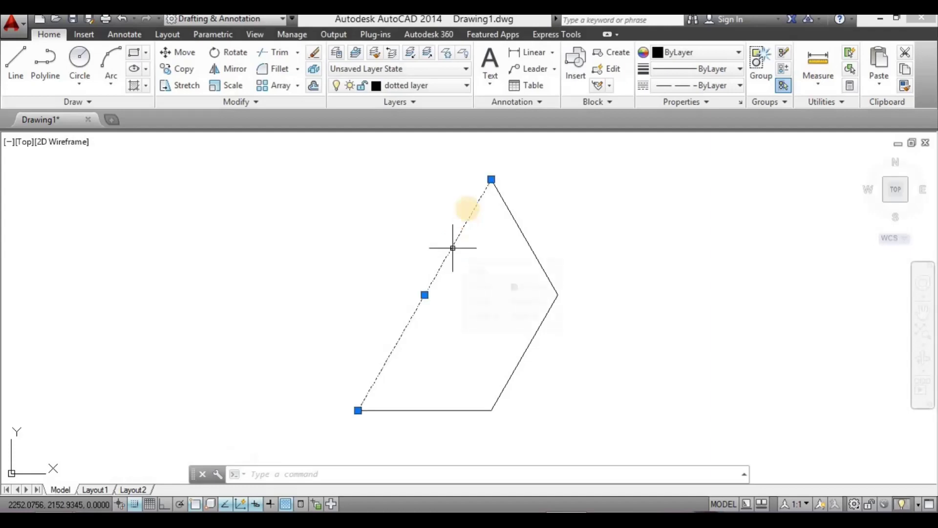
click(419, 87)
click(397, 104)
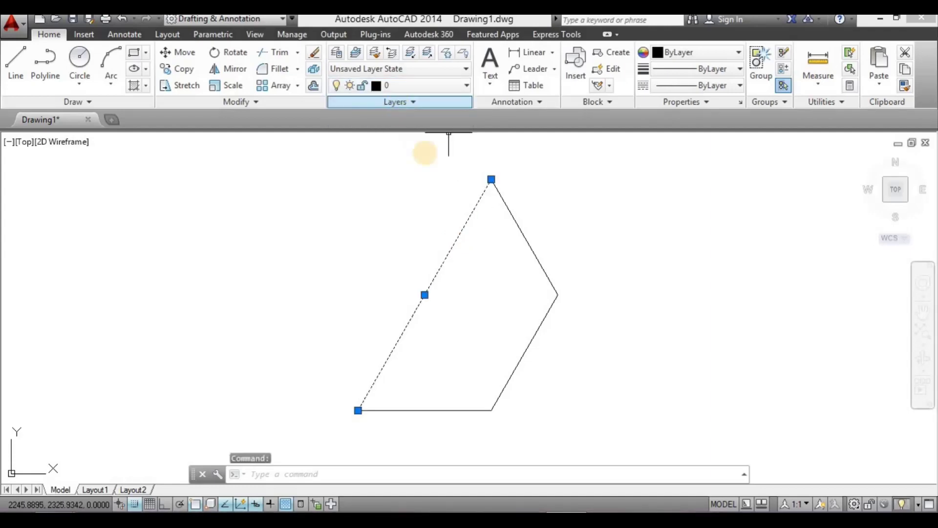